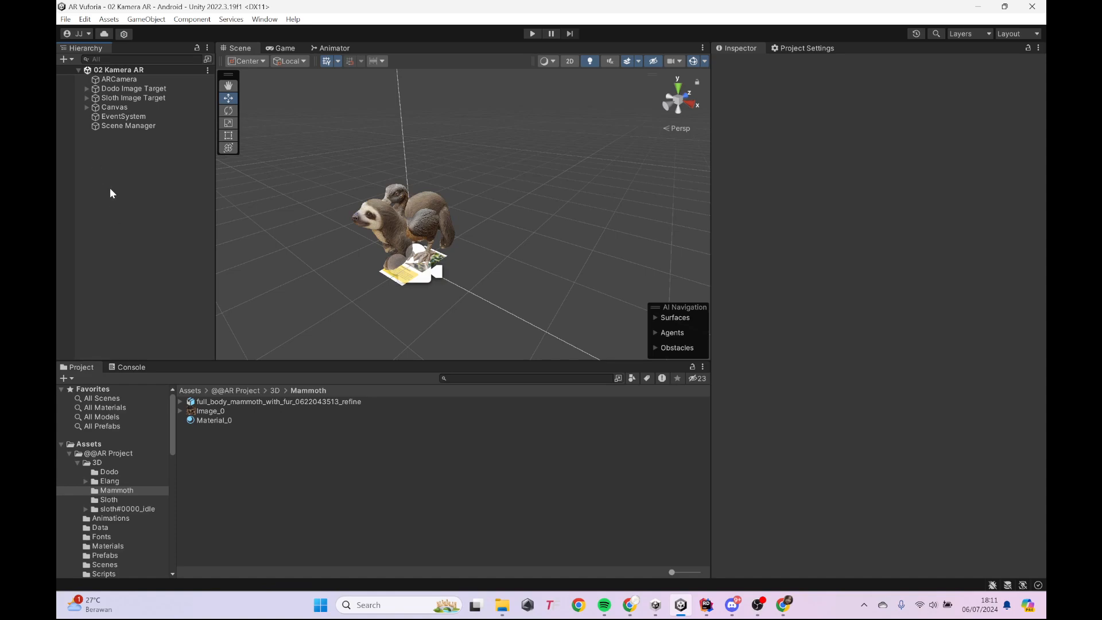
Step: Add a Vuforia Engine Image Target to the scene and name it Mammoth
right_click(109, 184)
click(107, 174)
right_click(107, 170)
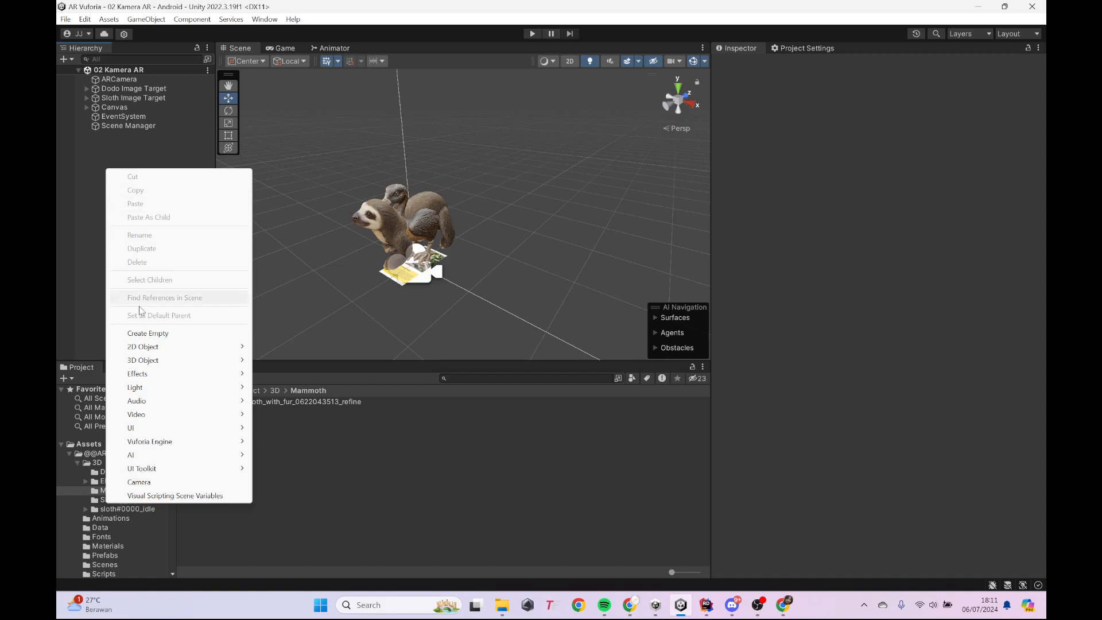
mouse_move(146, 445)
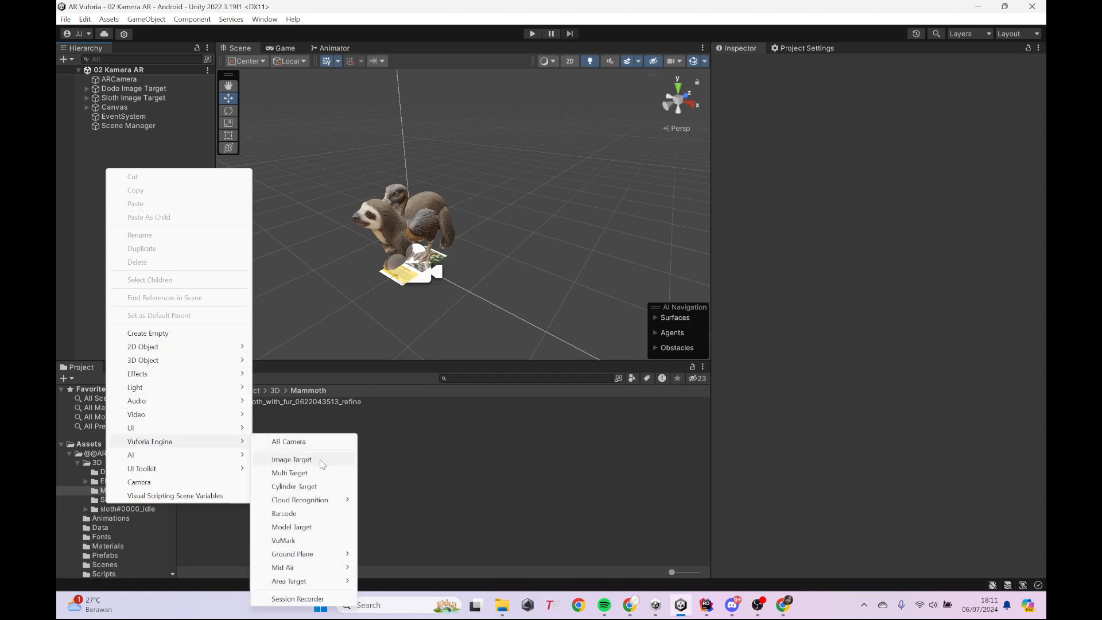
click(320, 460)
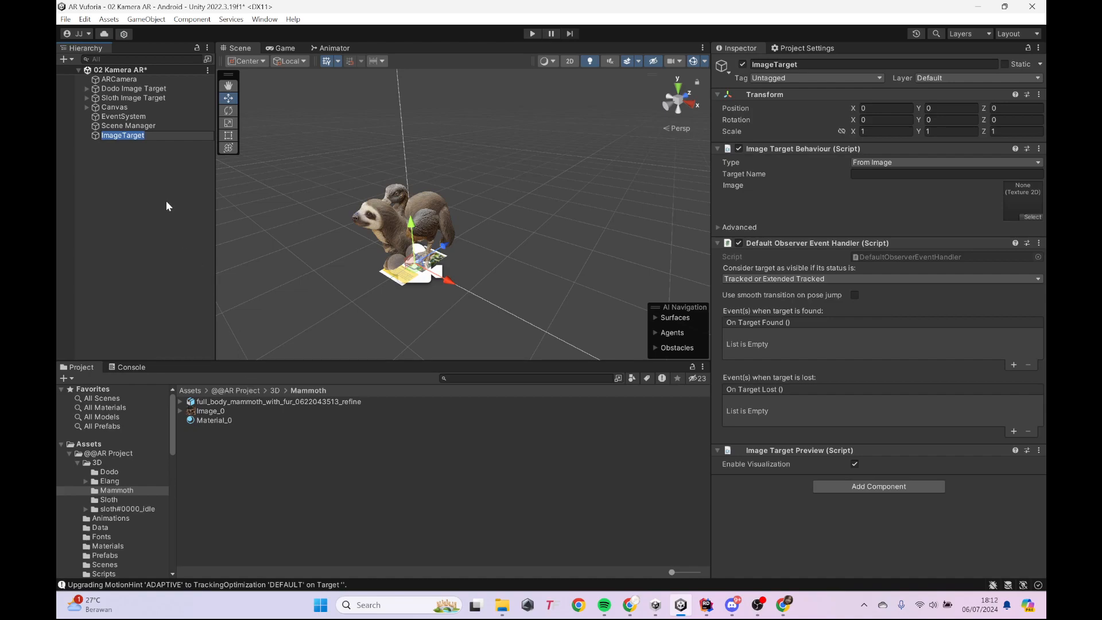
key(BackSpace)
text(Mammt)
key(BackSpace)
text(oth)
key(Return)
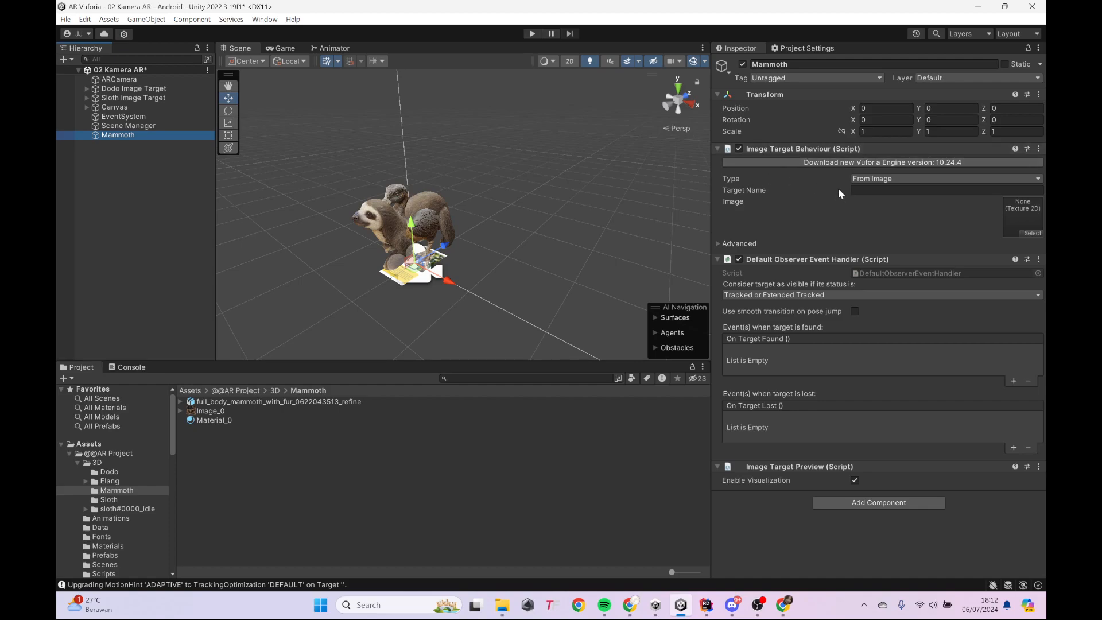
Step: Set the Mammoth target to type From Database with database HewanAR and image target Mammoth, and its visible status to Tracked
click(886, 180)
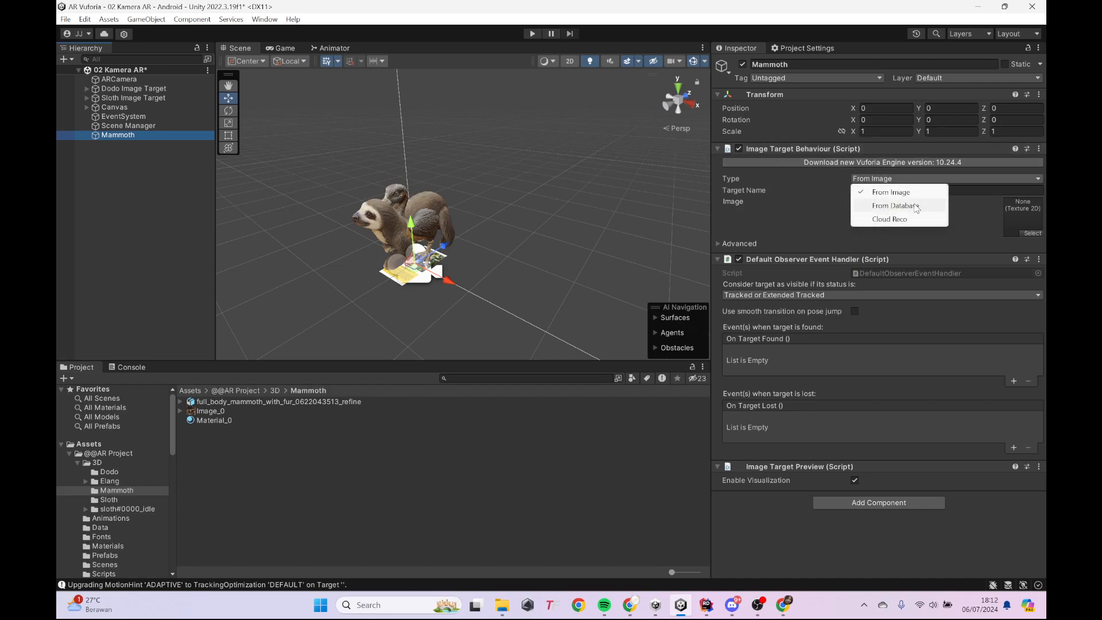
click(908, 206)
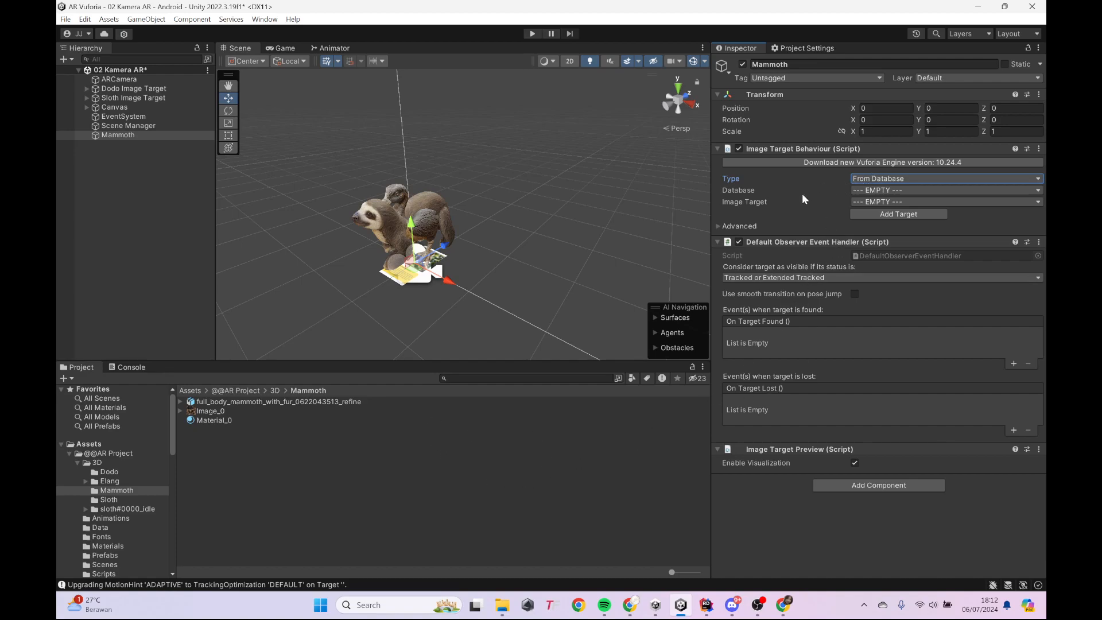
click(877, 192)
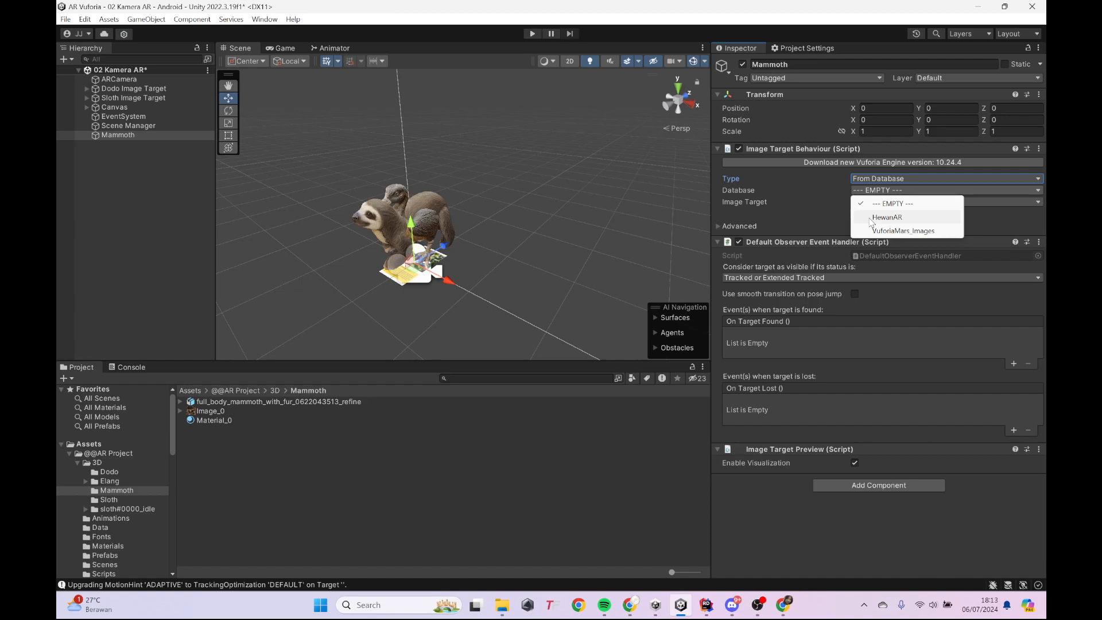
click(873, 219)
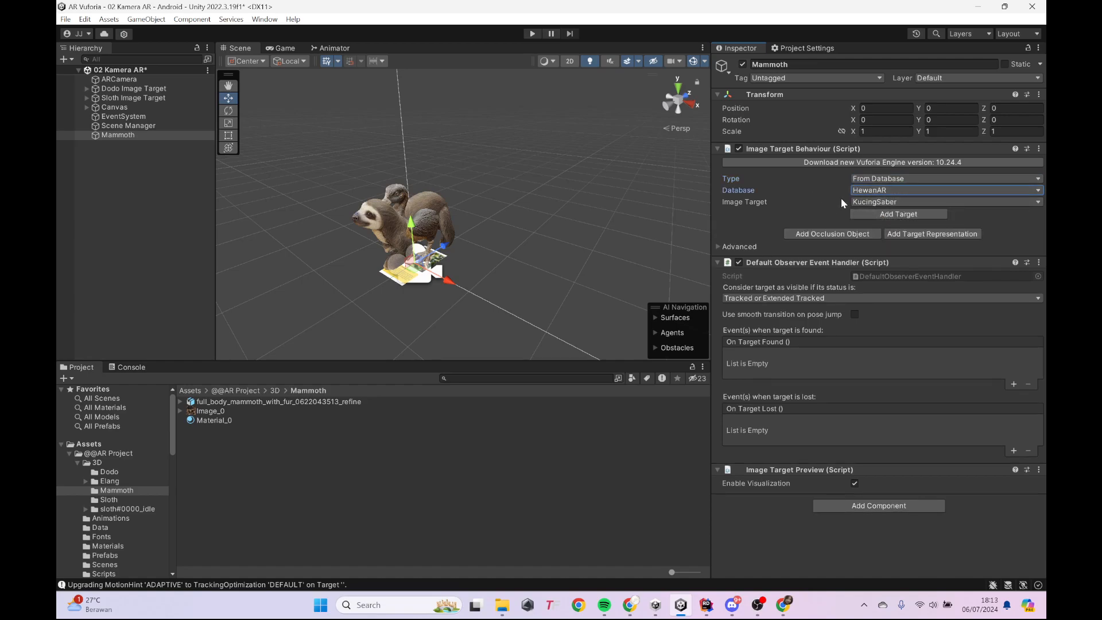
click(863, 202)
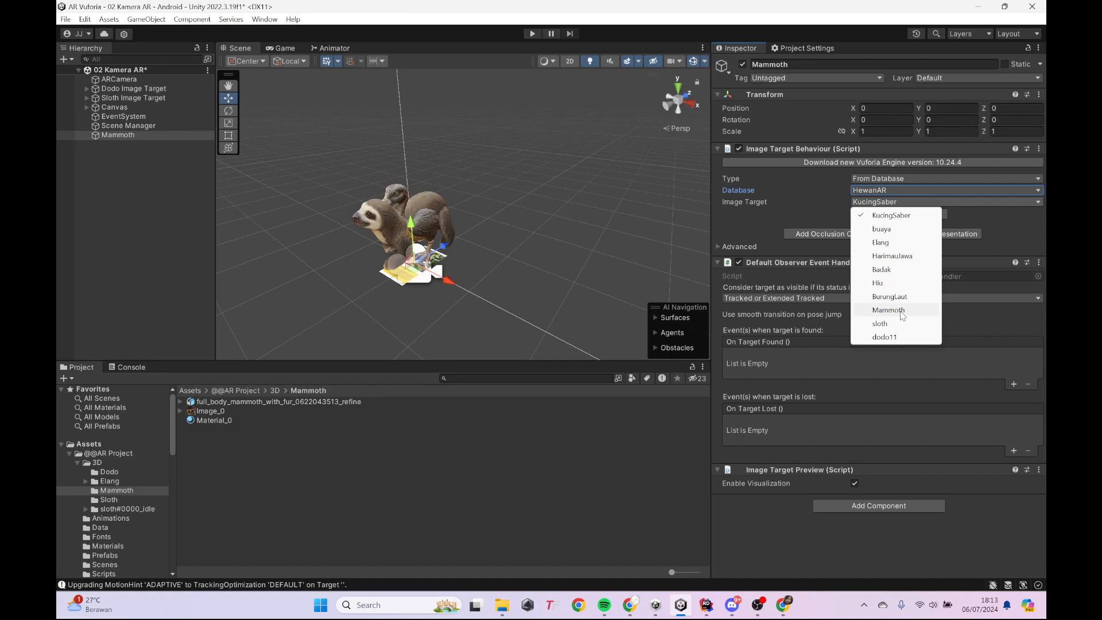
click(901, 312)
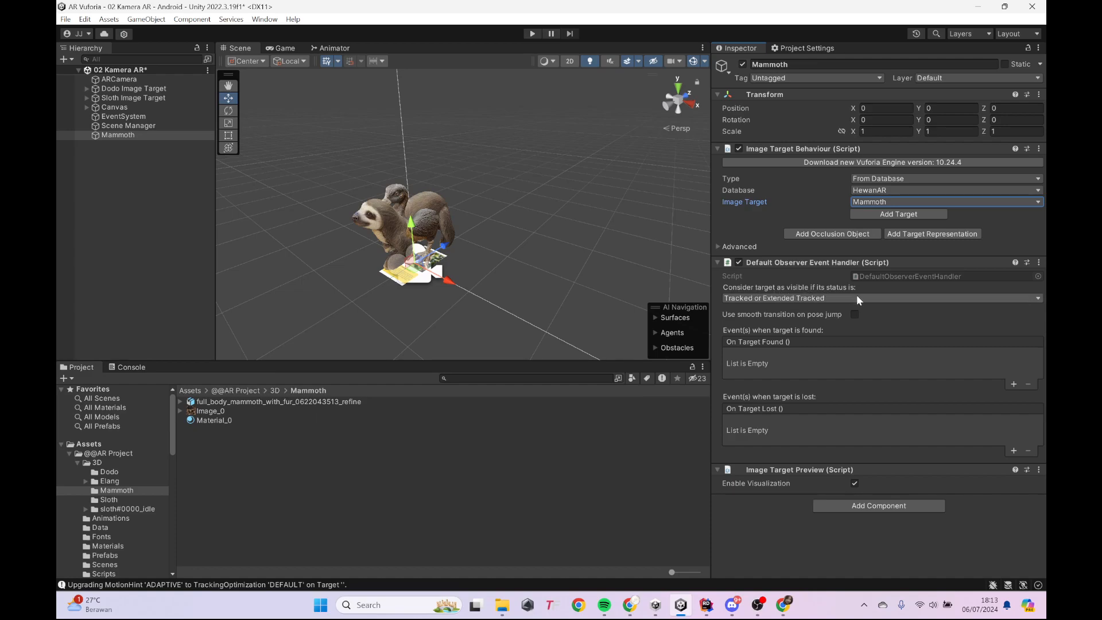
click(815, 299)
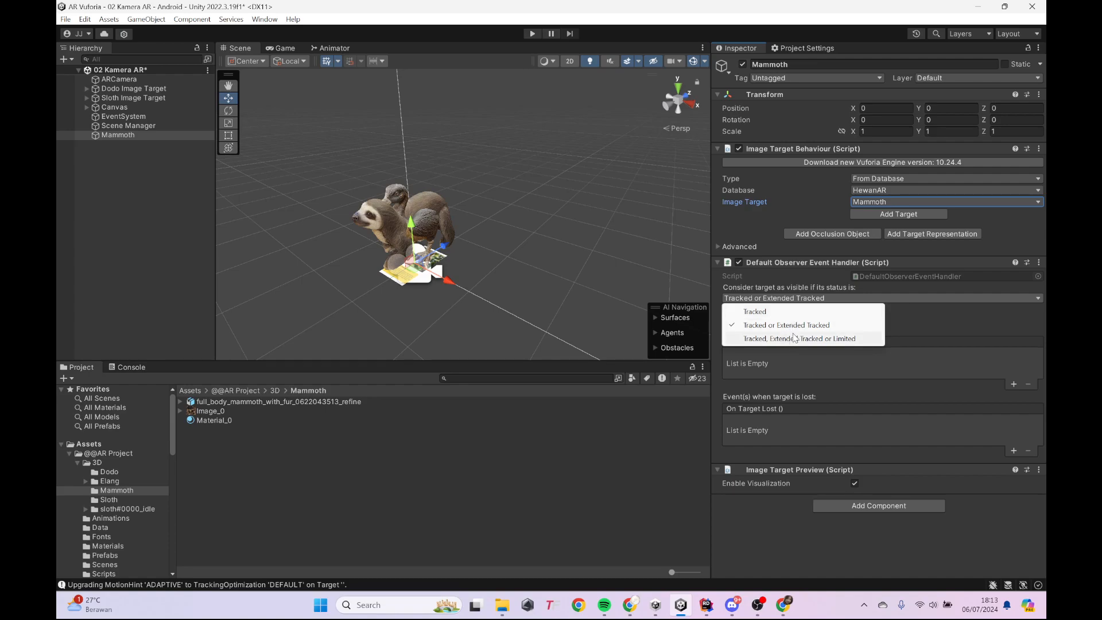
click(778, 315)
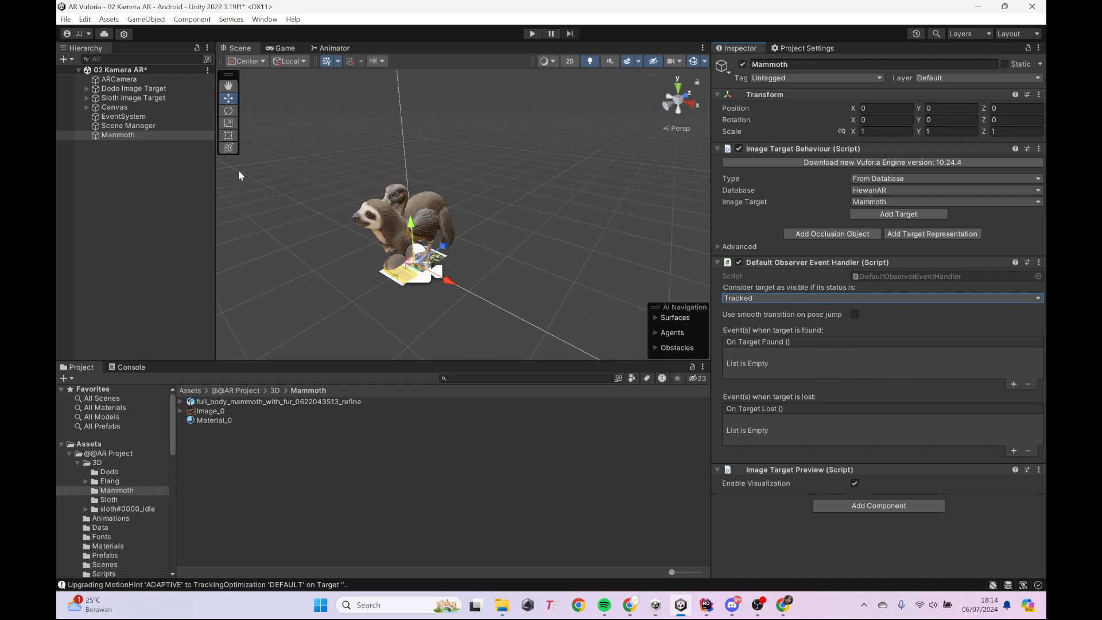
Step: Examine the Canvas in the scene, its child objects and its UI Manager script settings
scroll(419, 203, up, 3)
middle_drag(420, 204, 482, 193)
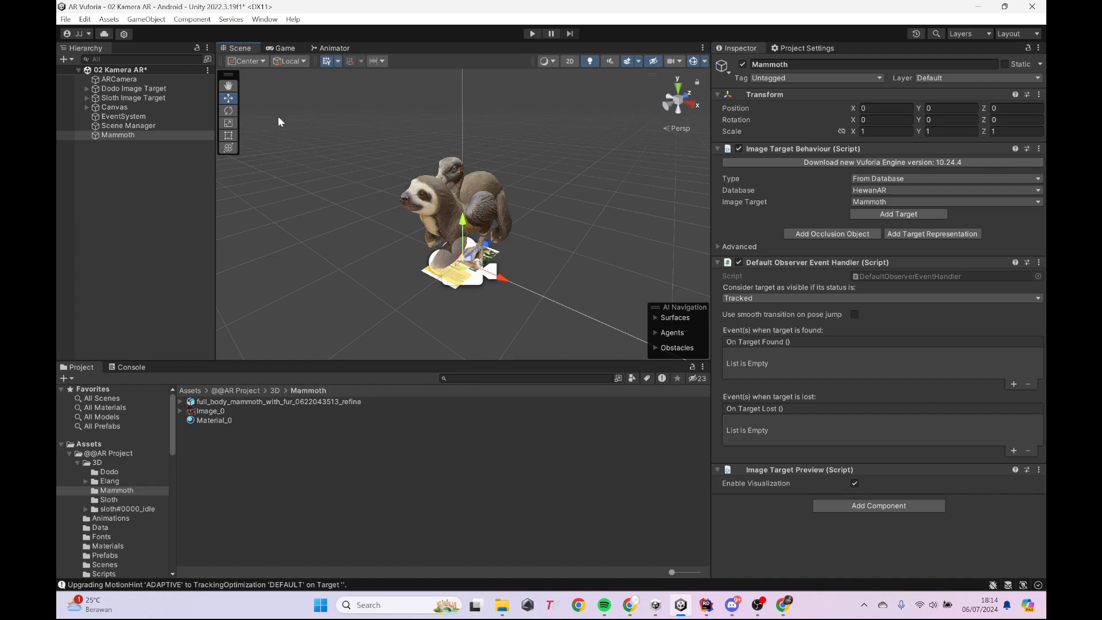
double_click(118, 107)
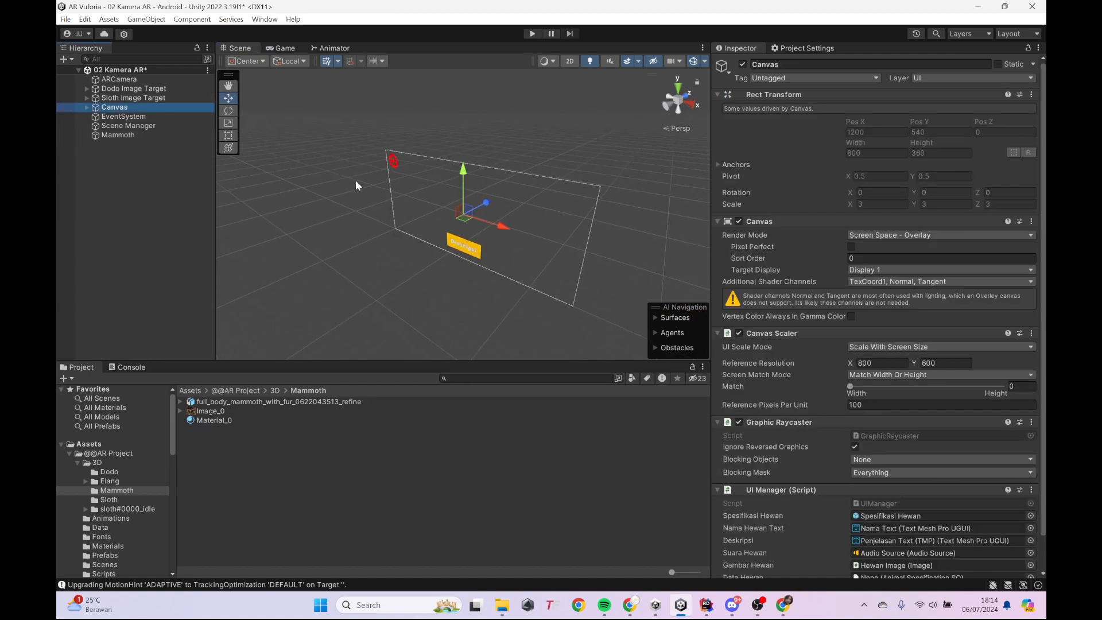
middle_drag(509, 237, 540, 203)
right_drag(465, 287, 505, 253)
middle_drag(495, 276, 526, 234)
right_drag(459, 293, 501, 261)
middle_drag(500, 261, 555, 207)
click(86, 107)
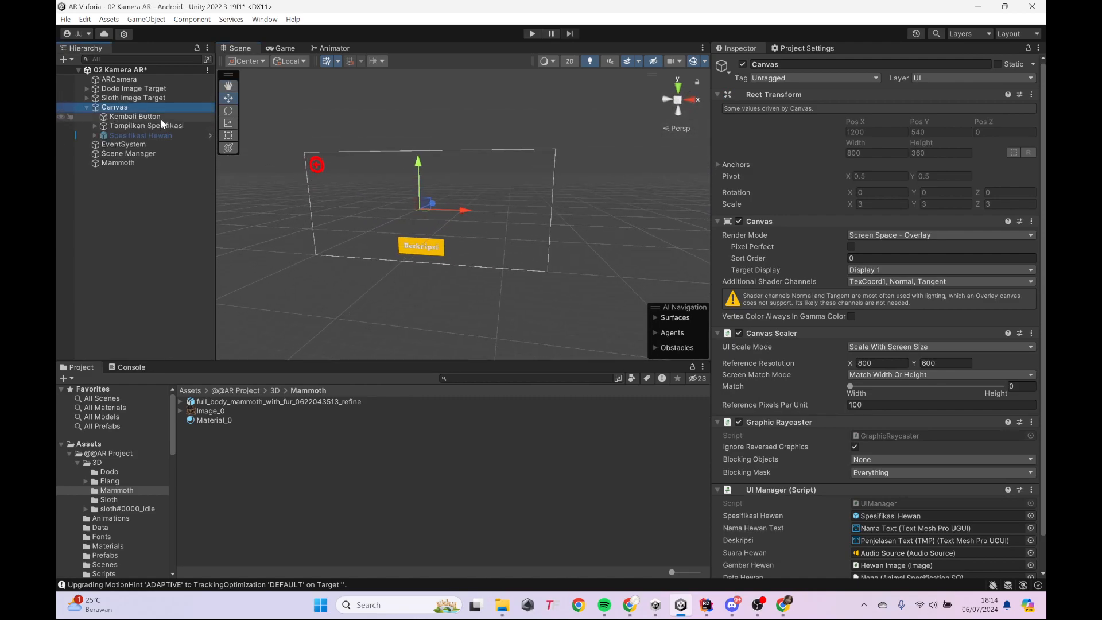
scroll(797, 350, down, 3)
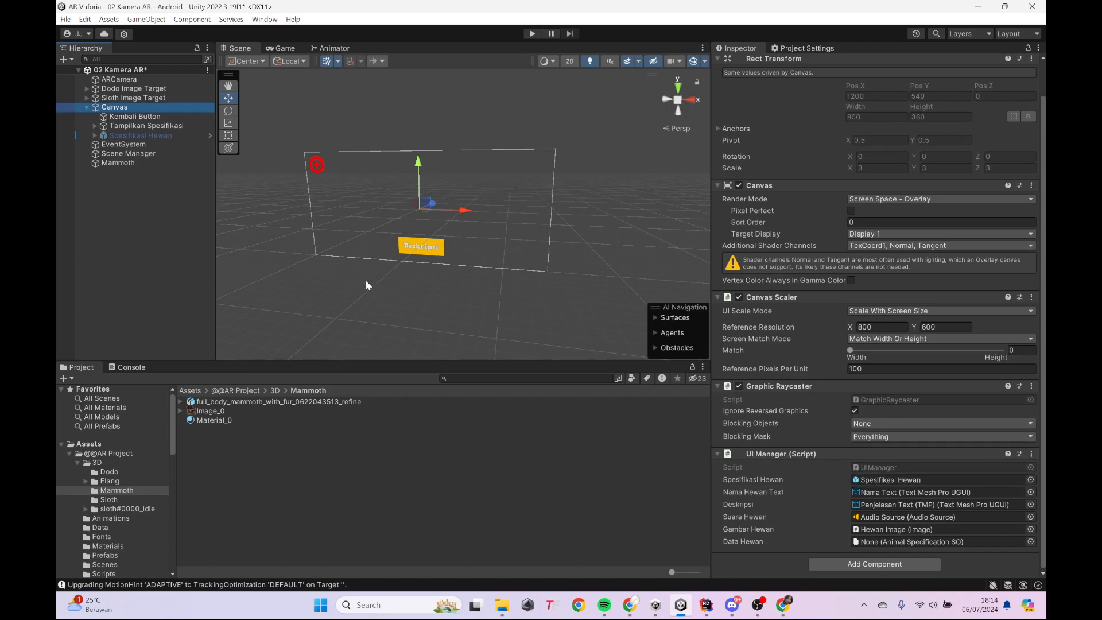
Step: Add an On Target Found event to the Mammoth target that calls UIManager.AturSpesifikasi on the Canvas
click(143, 166)
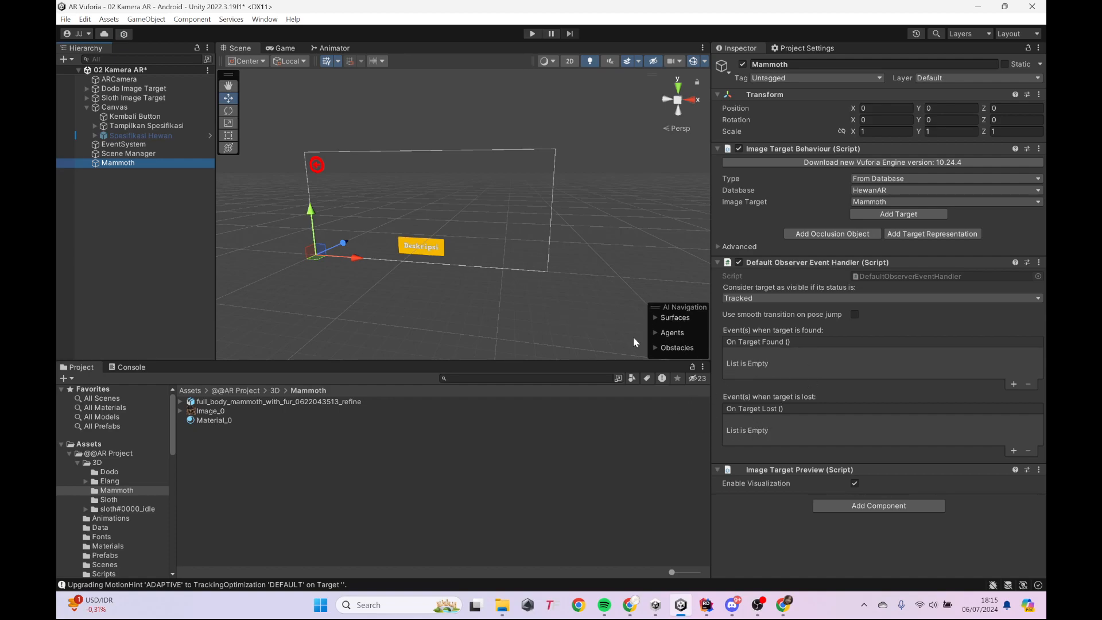
click(1014, 384)
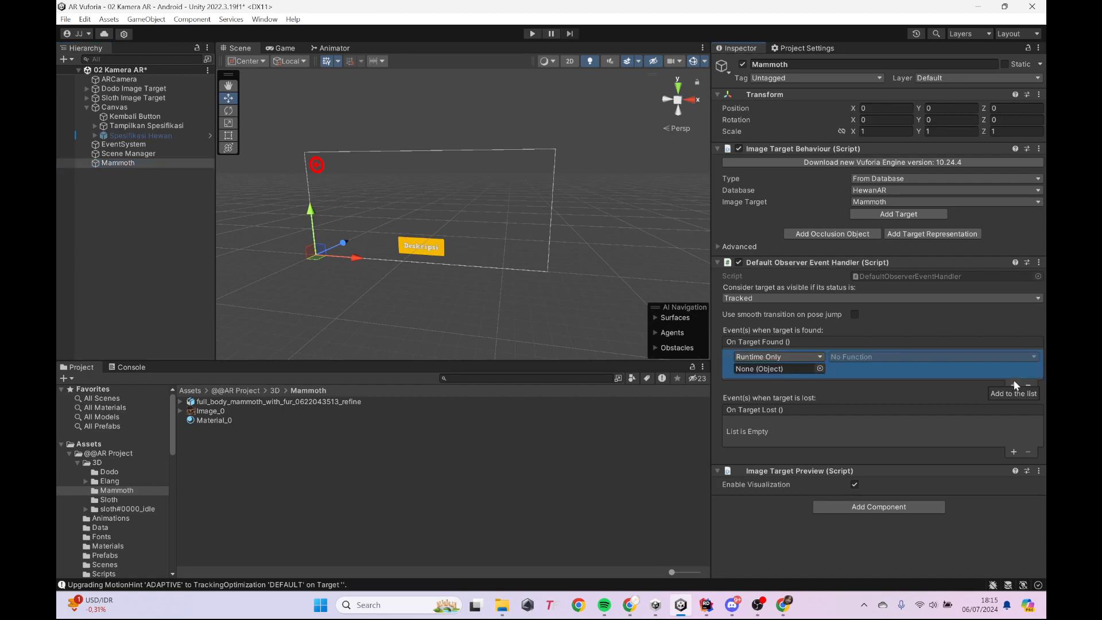
drag(146, 107, 763, 368)
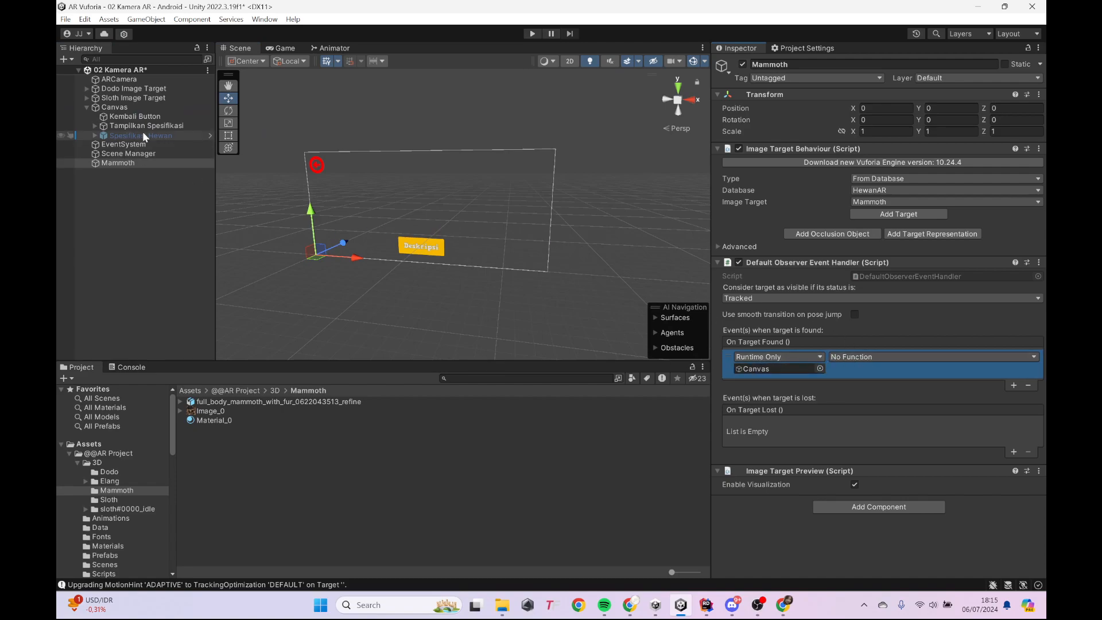
click(115, 107)
scroll(788, 396, down, 2)
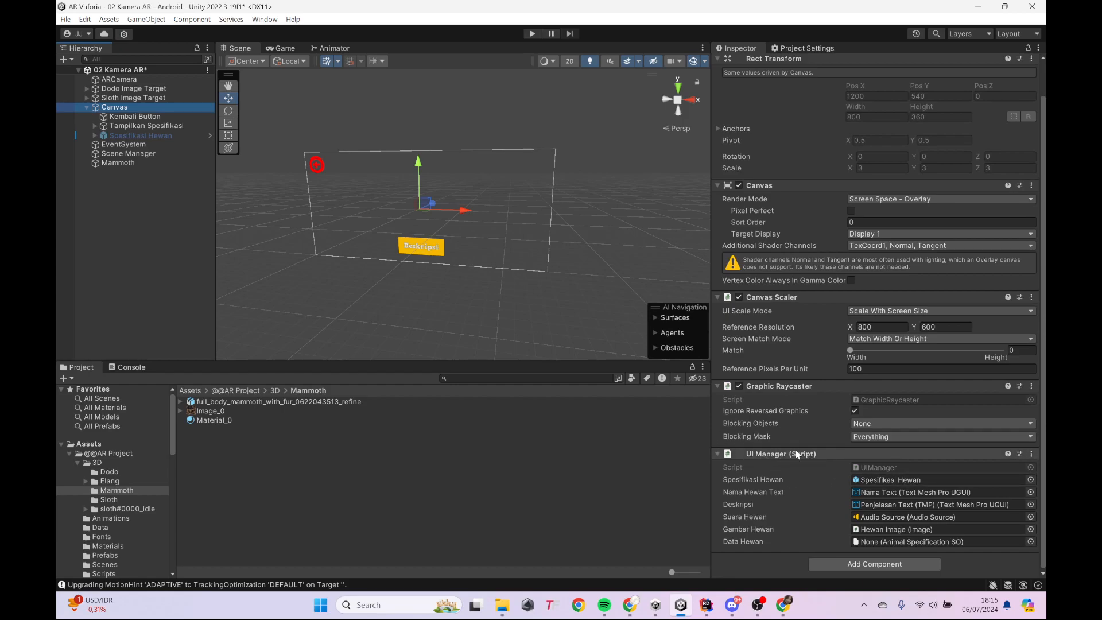
click(183, 164)
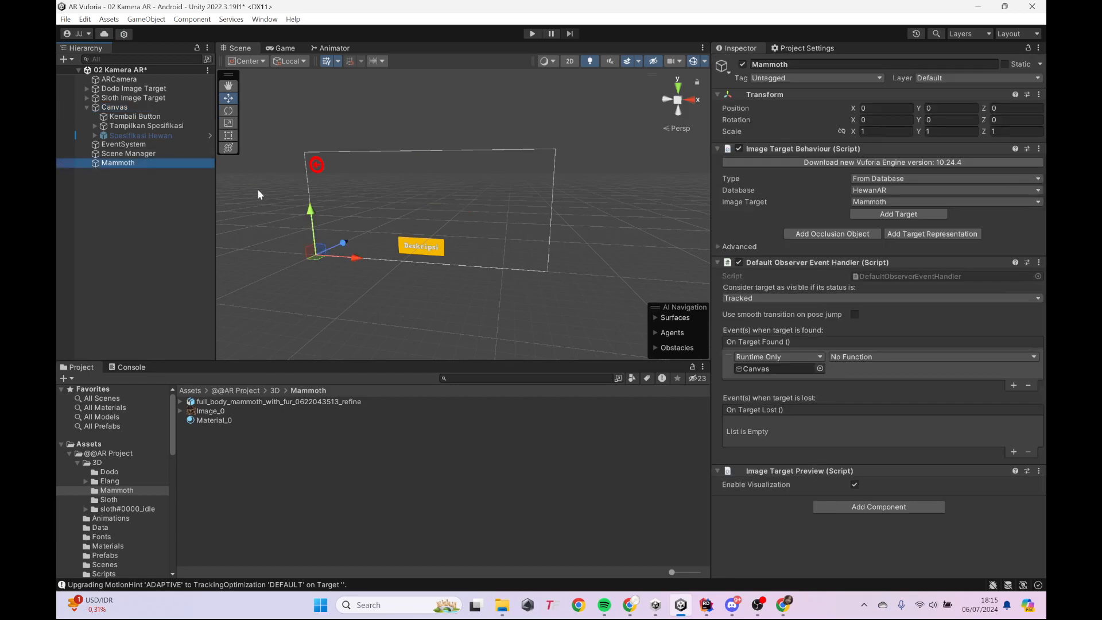
click(875, 356)
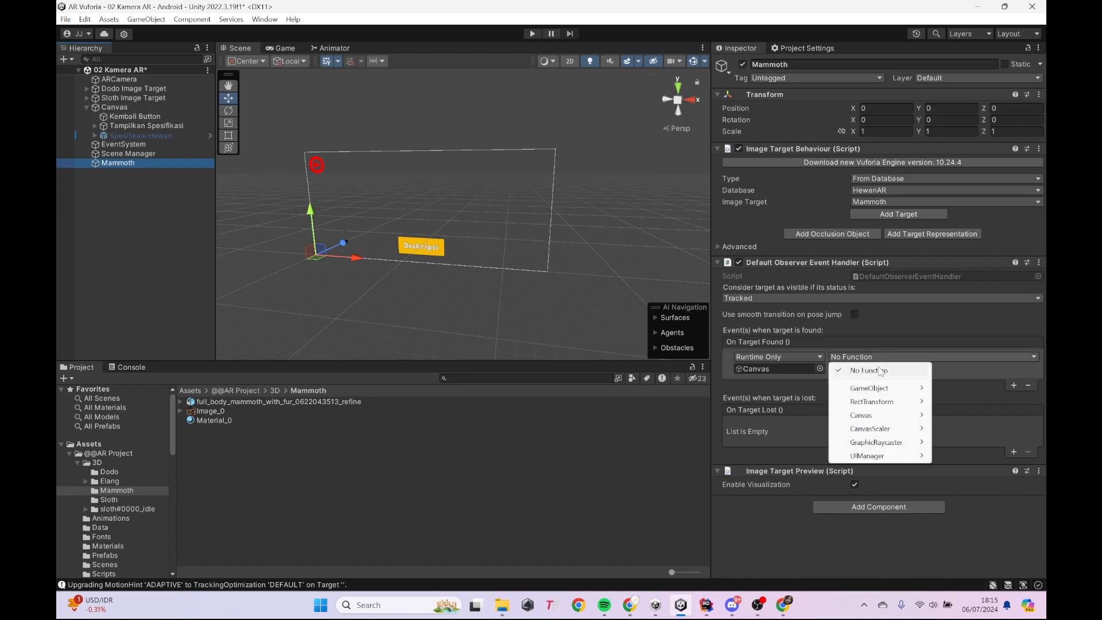
mouse_move(883, 458)
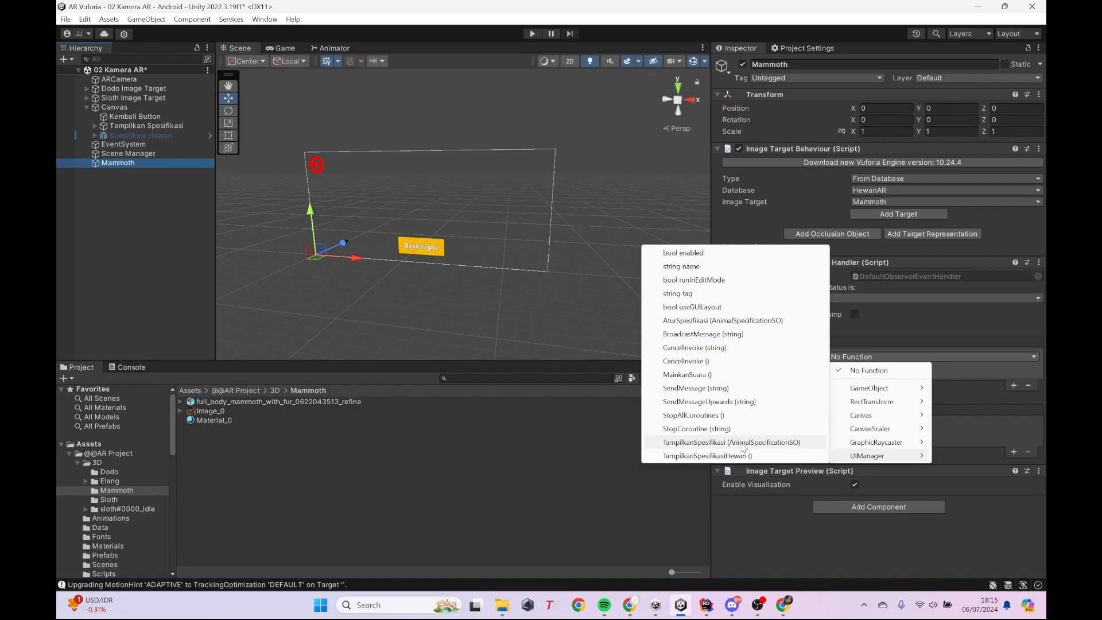
click(666, 321)
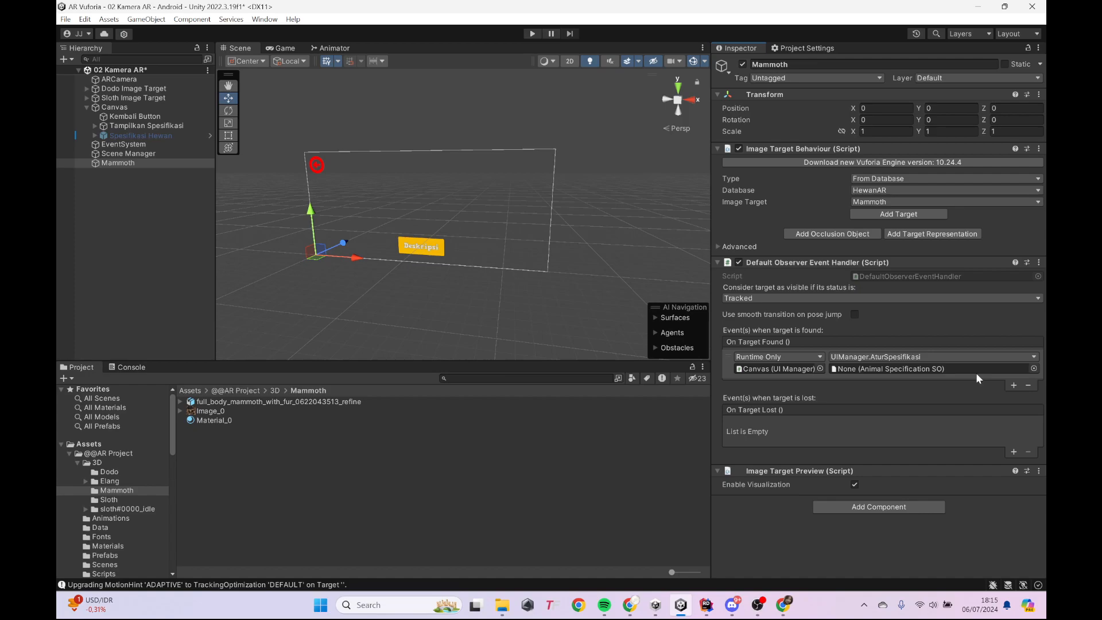
click(1035, 369)
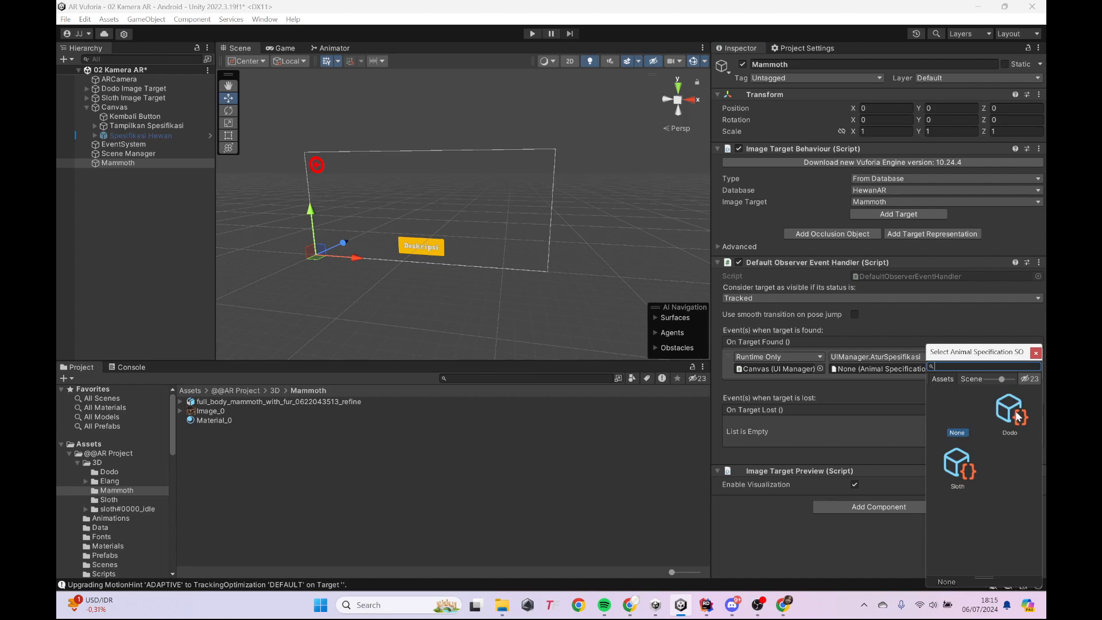
click(1036, 353)
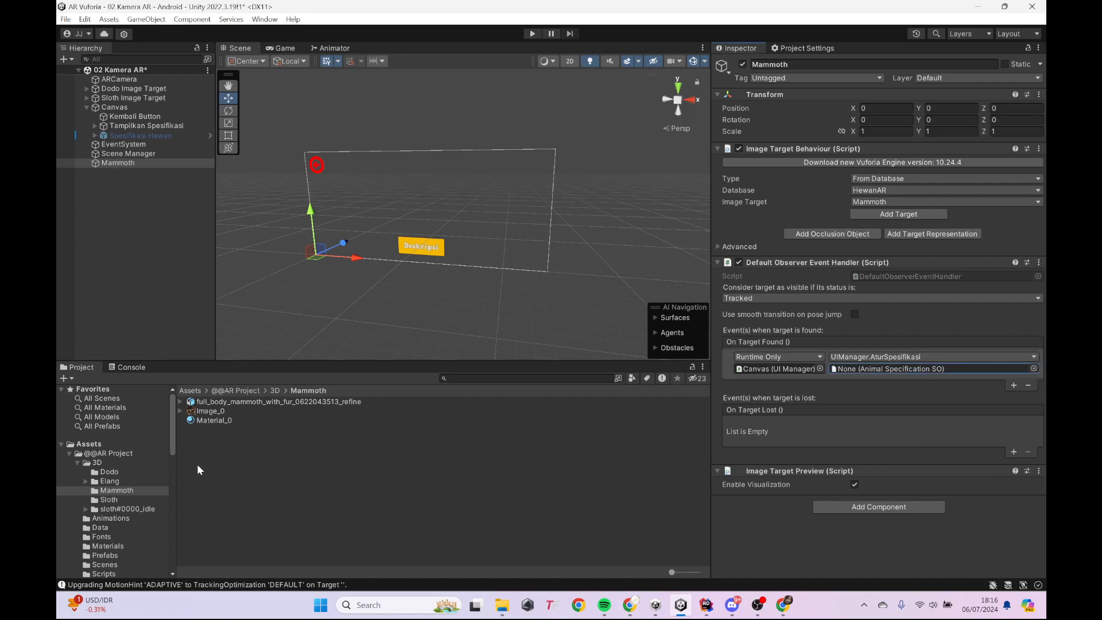
Step: Create a new Spesifikasi Hewan asset in the AR project's Data folder and name it Mammoth
scroll(112, 493, down, 3)
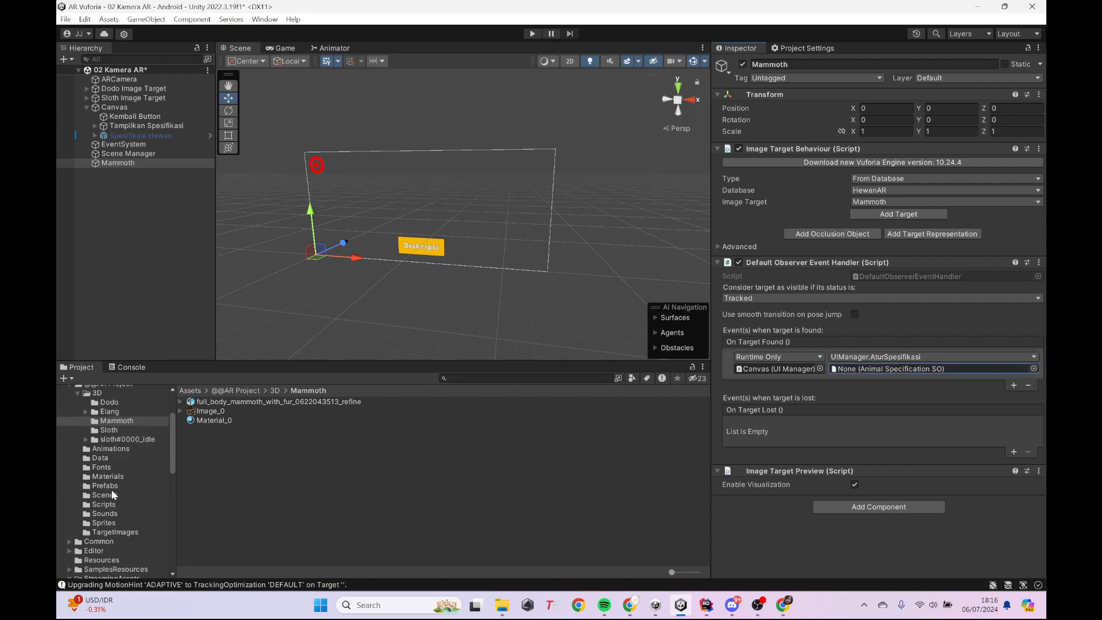
click(108, 458)
click(284, 402)
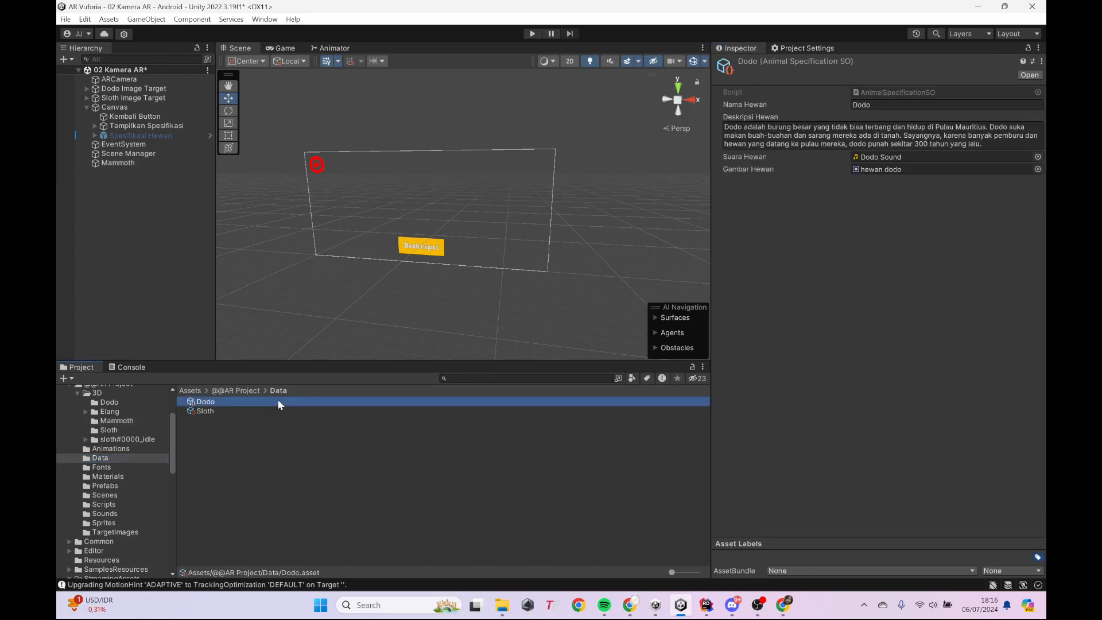
right_click(222, 439)
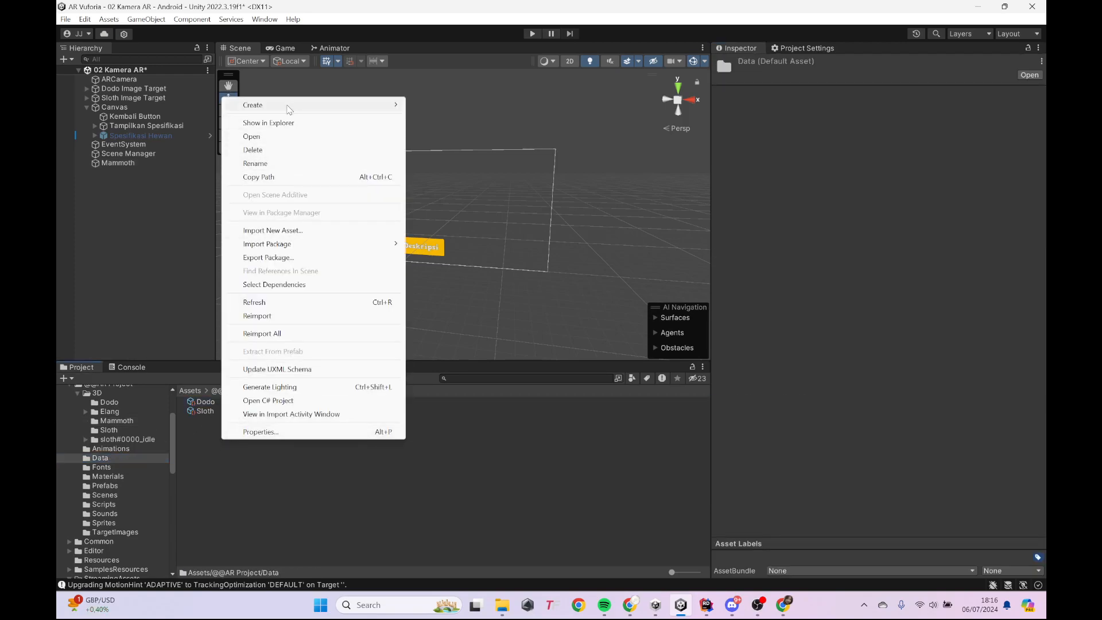
mouse_move(289, 108)
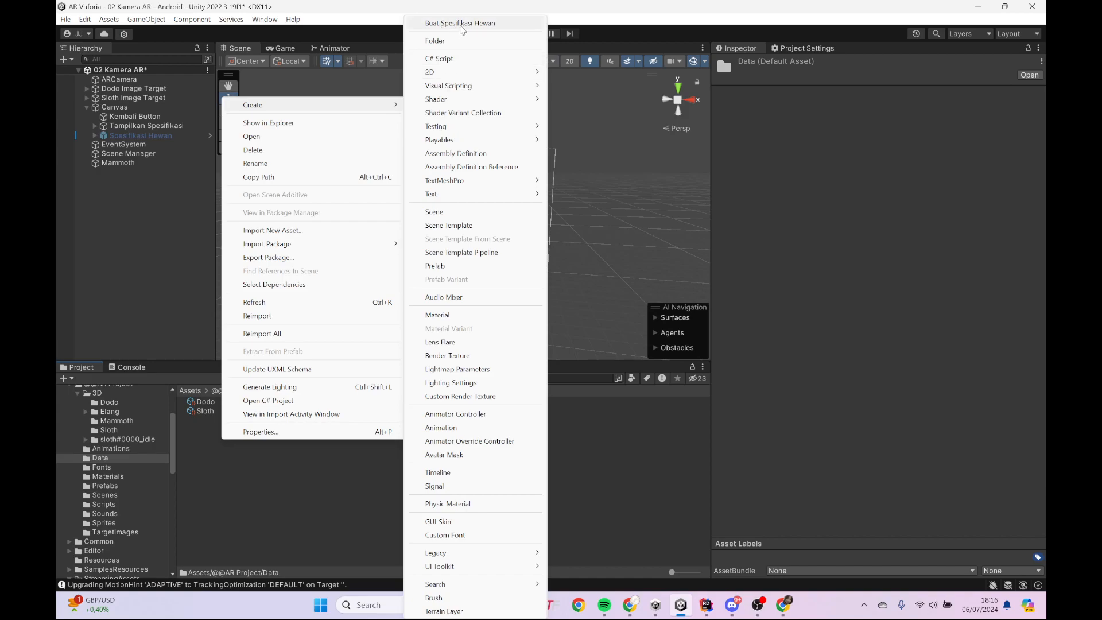
click(478, 29)
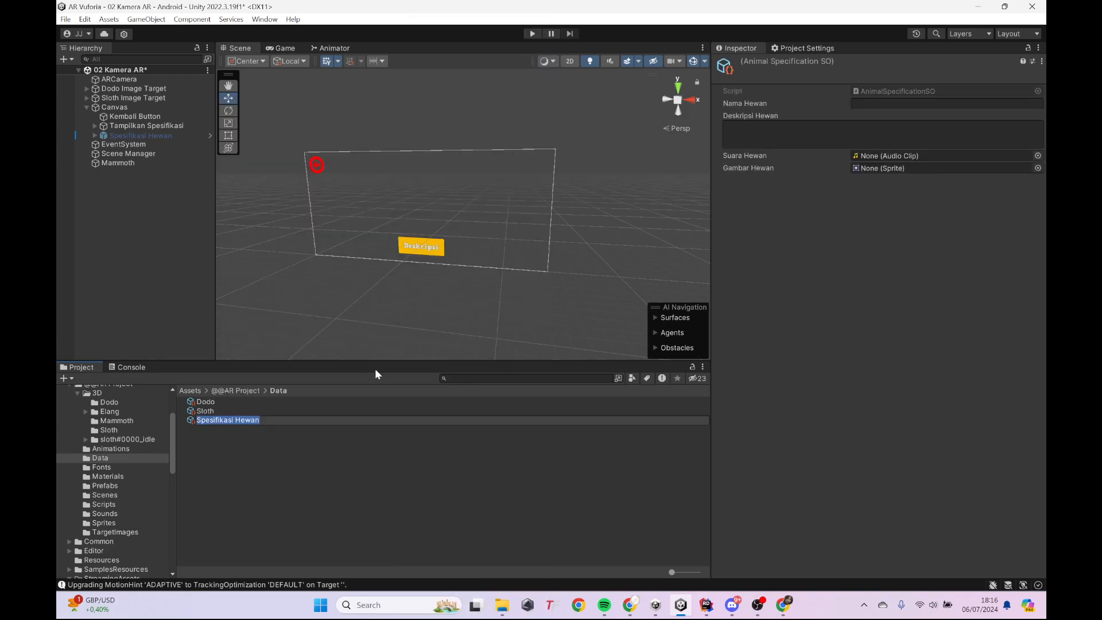
text(Mammto)
key(BackSpace)
key(BackSpace)
text(oth)
key(Return)
Step: Set the Mammoth asset's Nama Hewan to "Mammoth" and its Deskripsi Hewan to "Hewan Gajah yang hampir punah"
click(915, 102)
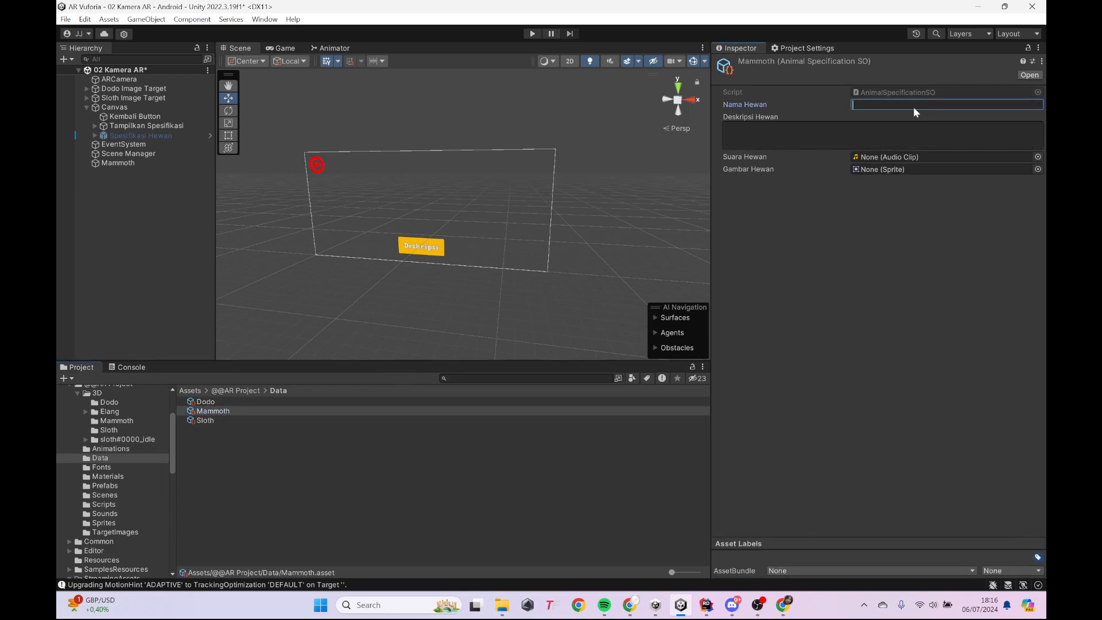
text(Mammoth)
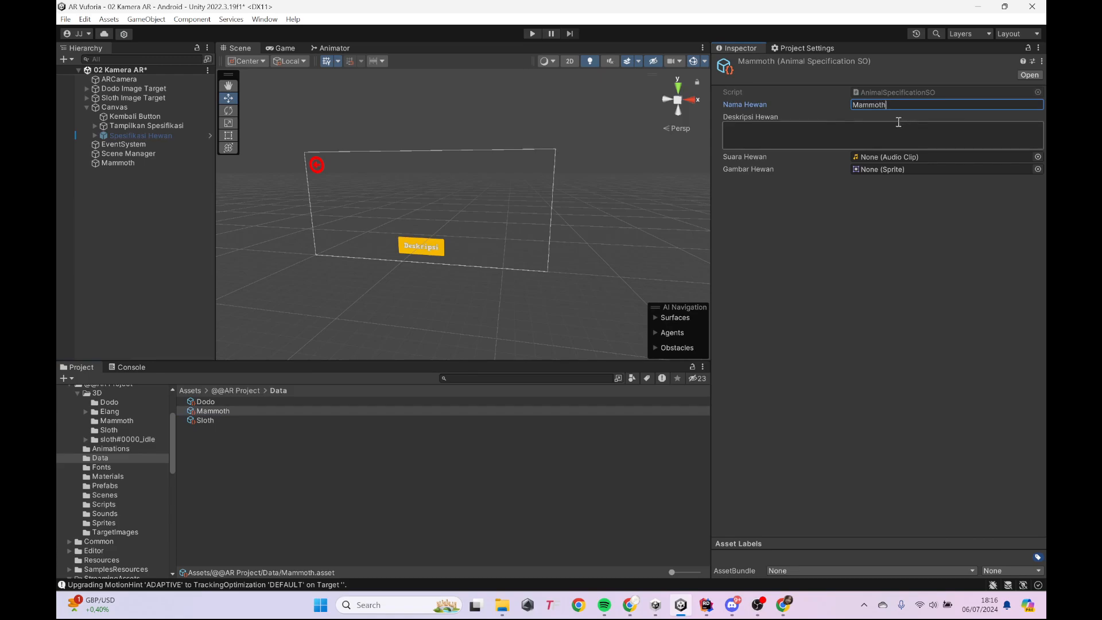
click(890, 134)
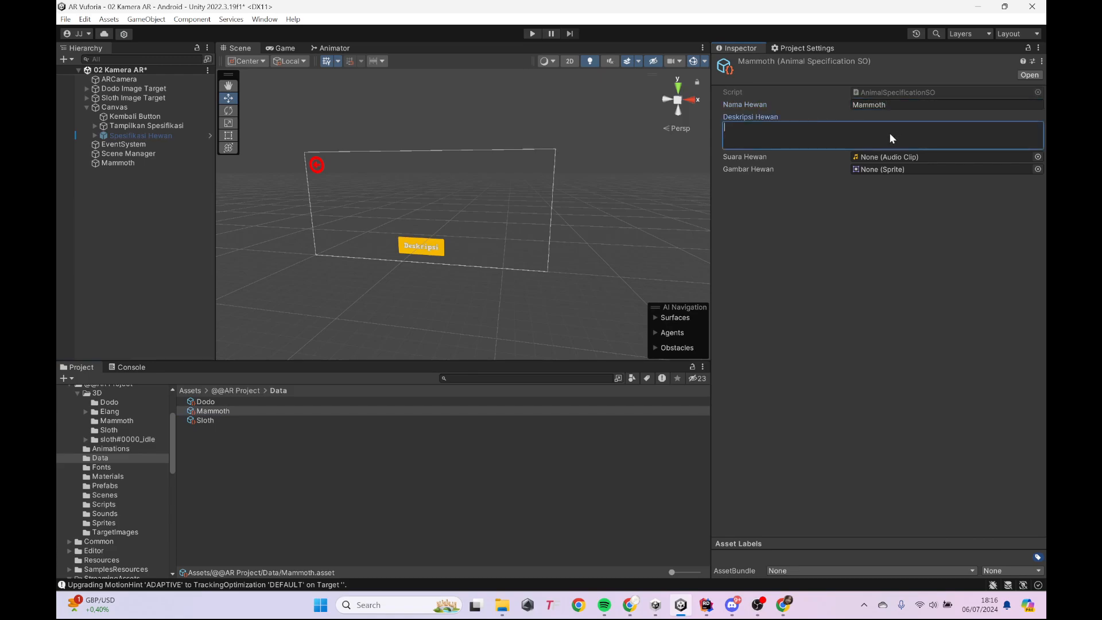
text(Hewan Gajah yang hampir punah)
Step: Assign the Dodo Sound audio clip as the Mammoth asset's Suara Hewan
click(1038, 157)
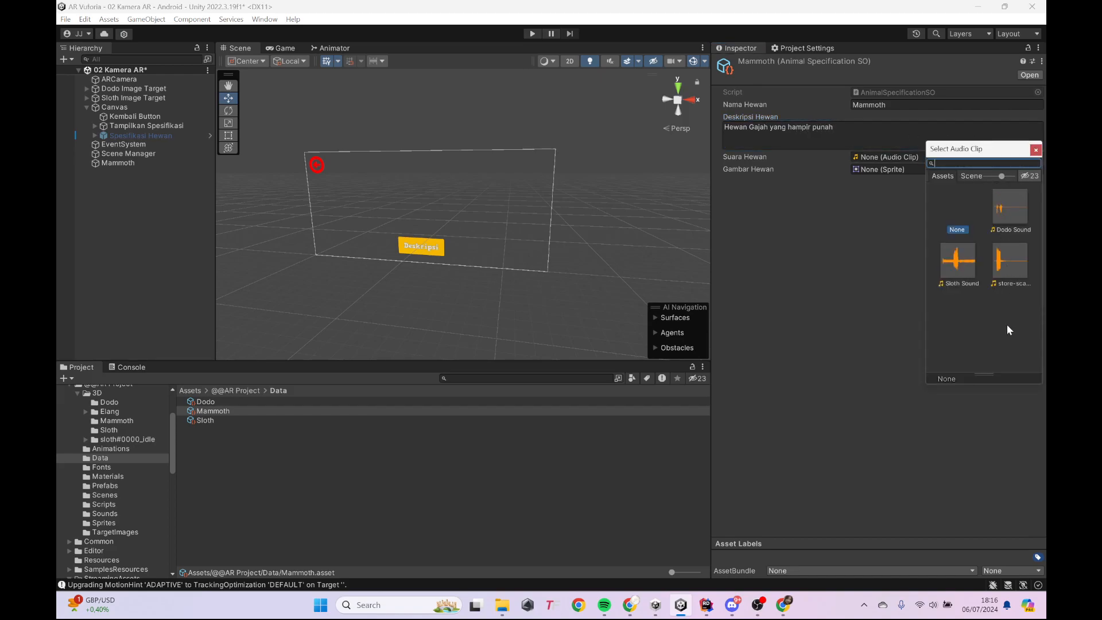
drag(1003, 176, 949, 178)
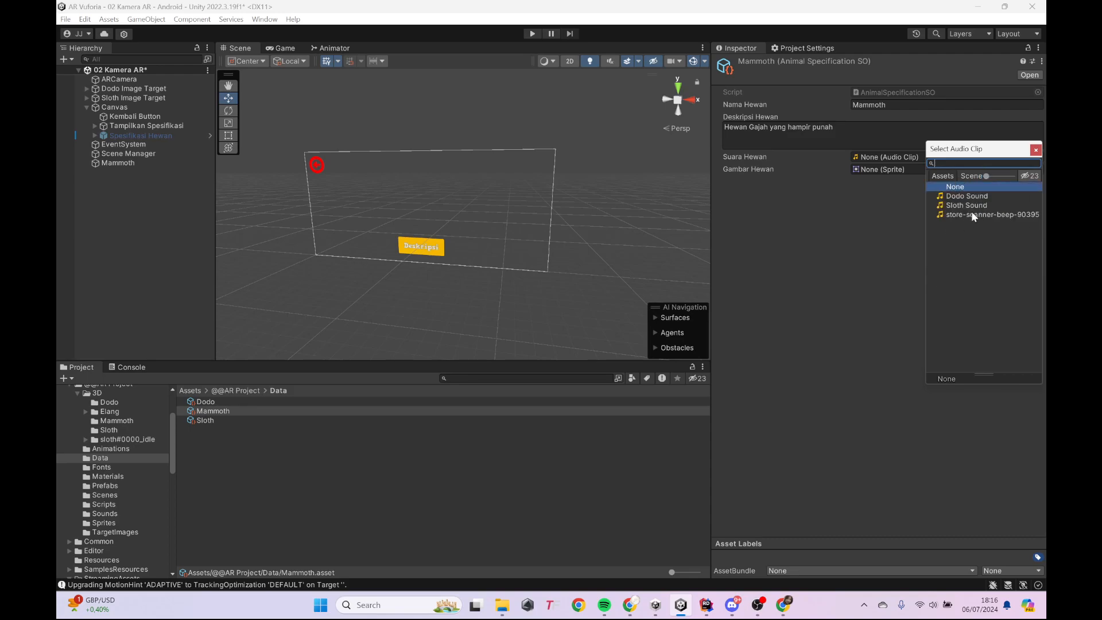
click(959, 214)
click(968, 196)
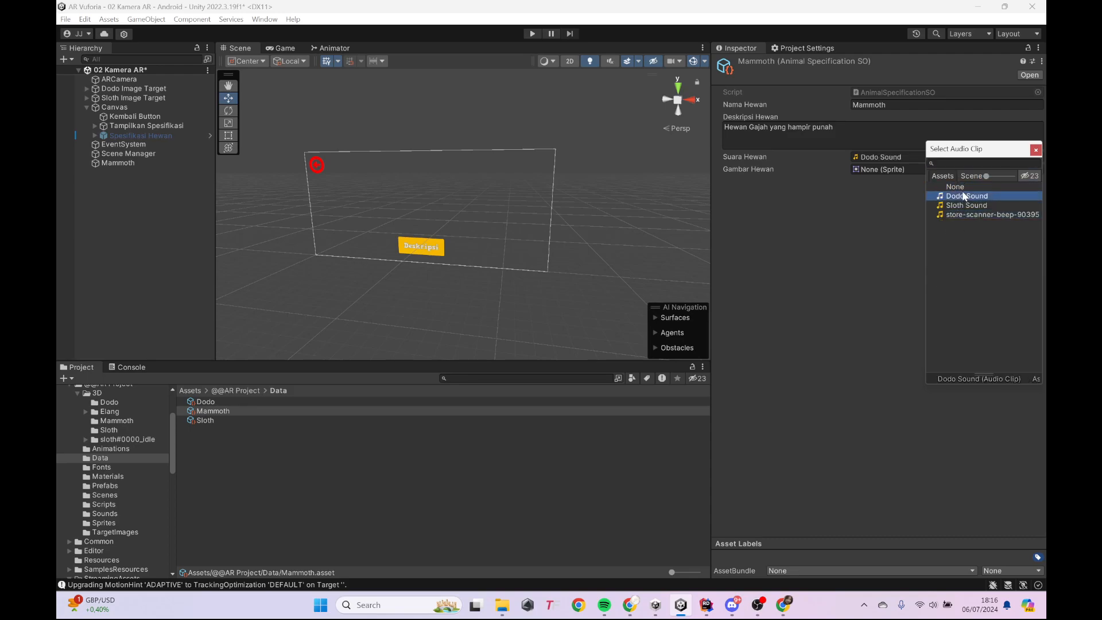
click(1036, 150)
Step: Assign the gajah mammoth sprite as the Mammoth asset's Gambar Hewan
click(1037, 169)
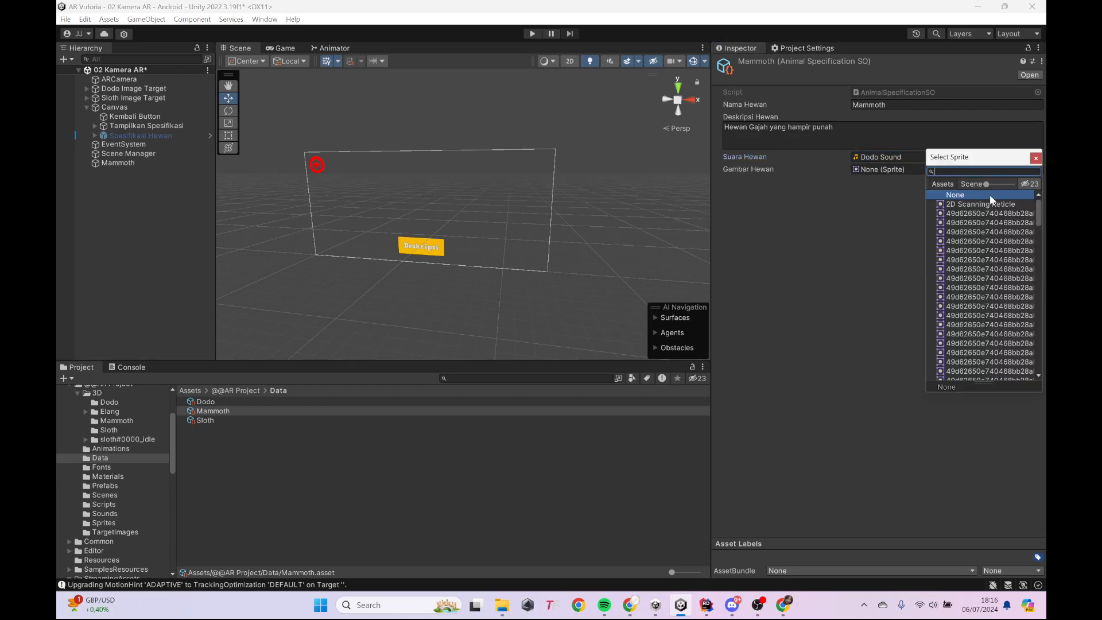
text(mammt)
key(BackSpace)
text(o)
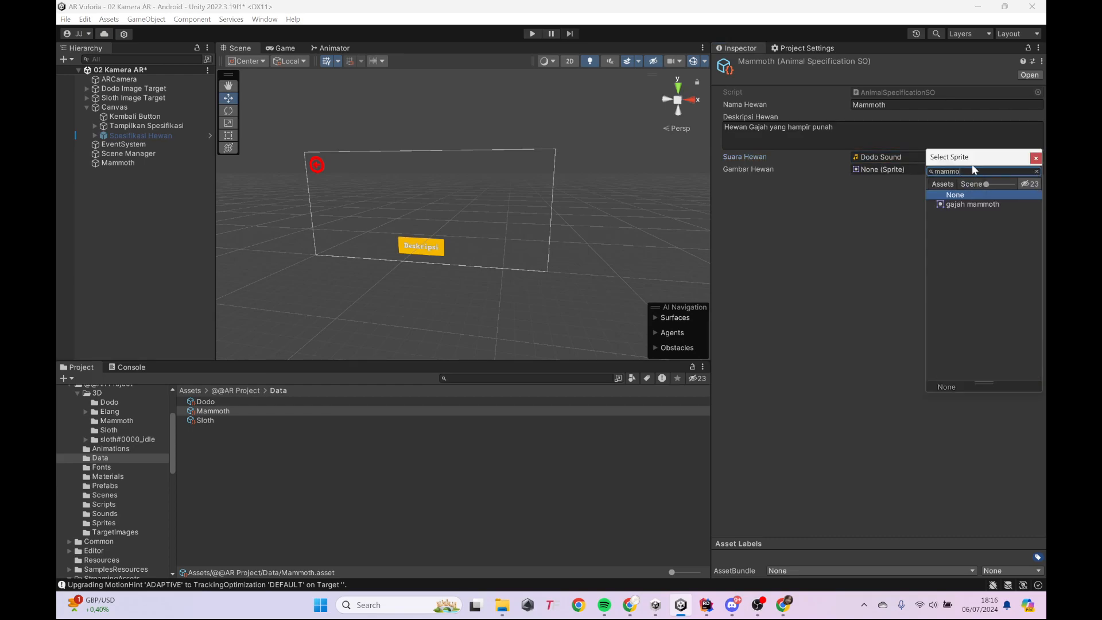
key(Down)
key(Return)
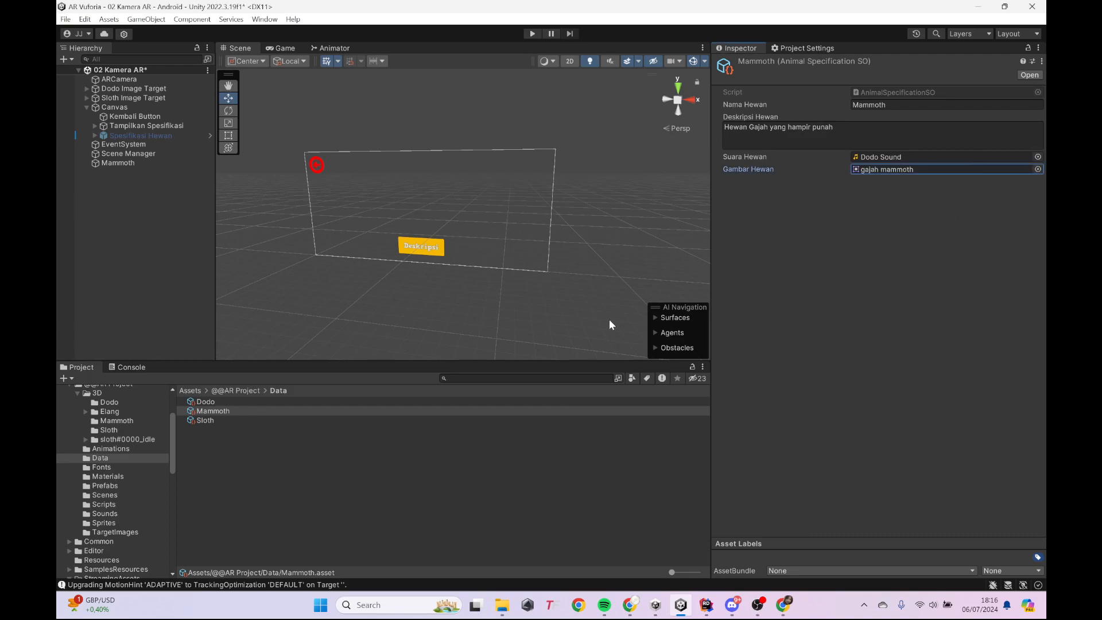
Step: Pass the Mammoth specification asset as the argument of the Mammoth target's On Target Found event
click(127, 163)
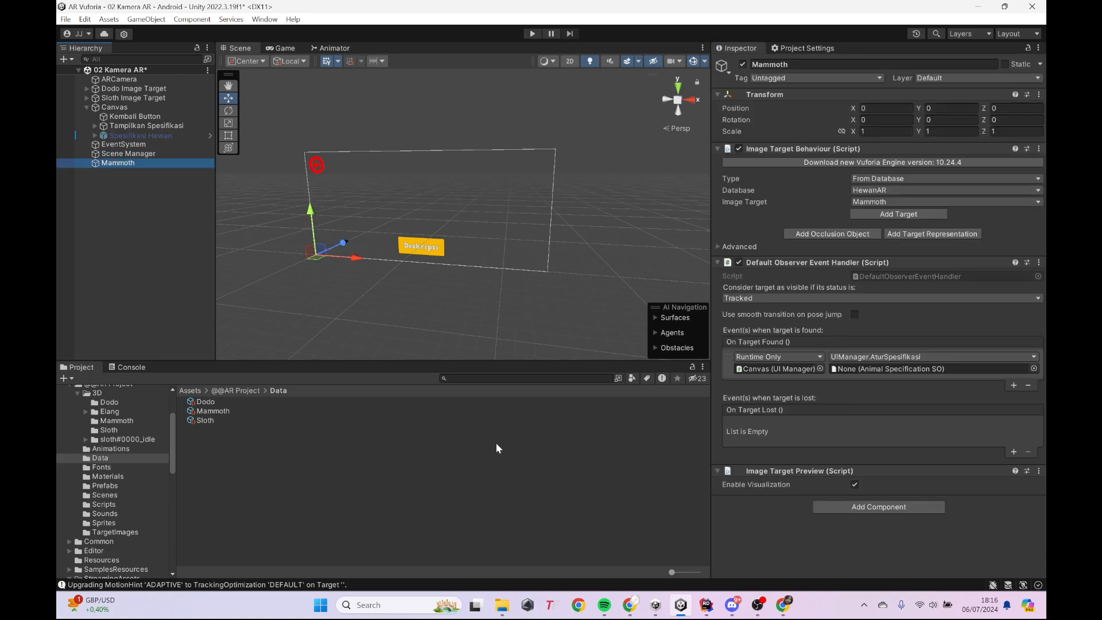
drag(225, 412, 923, 371)
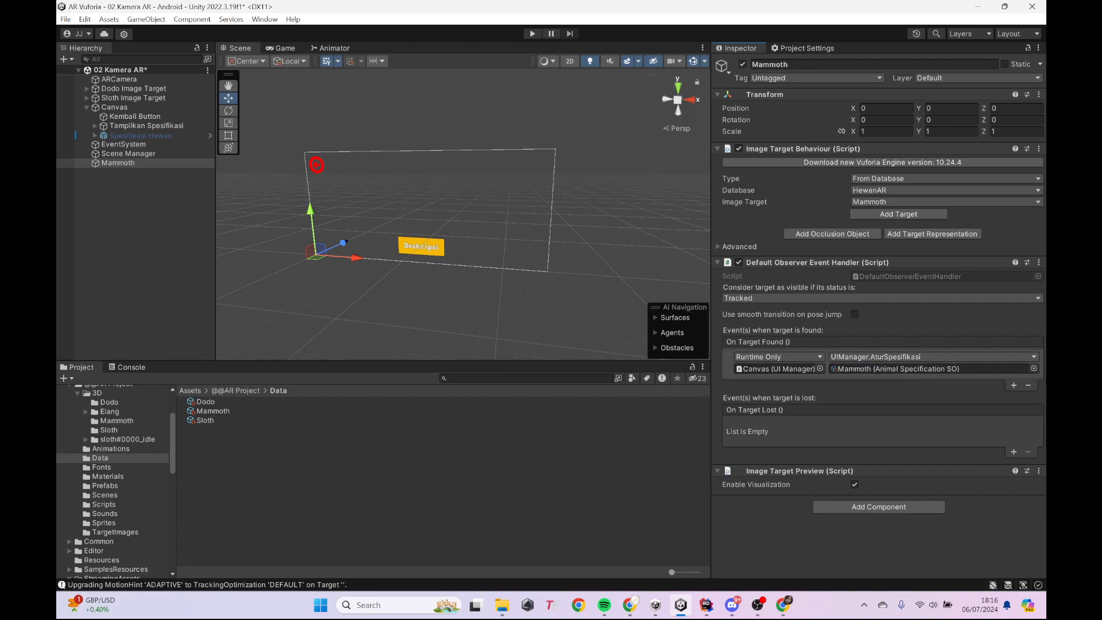
click(1035, 369)
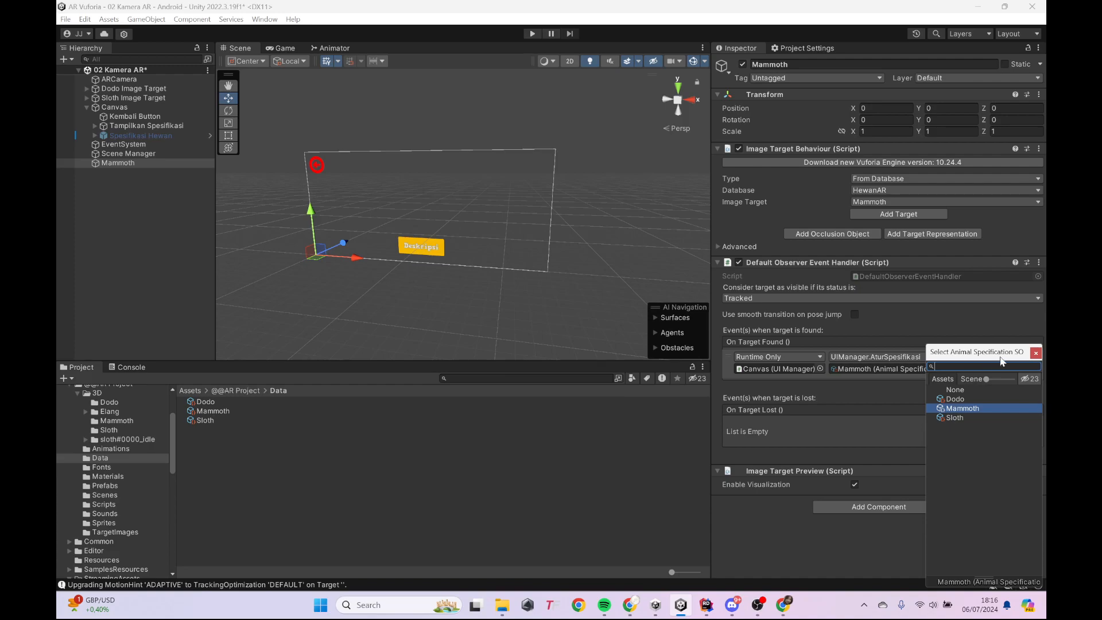
click(1037, 353)
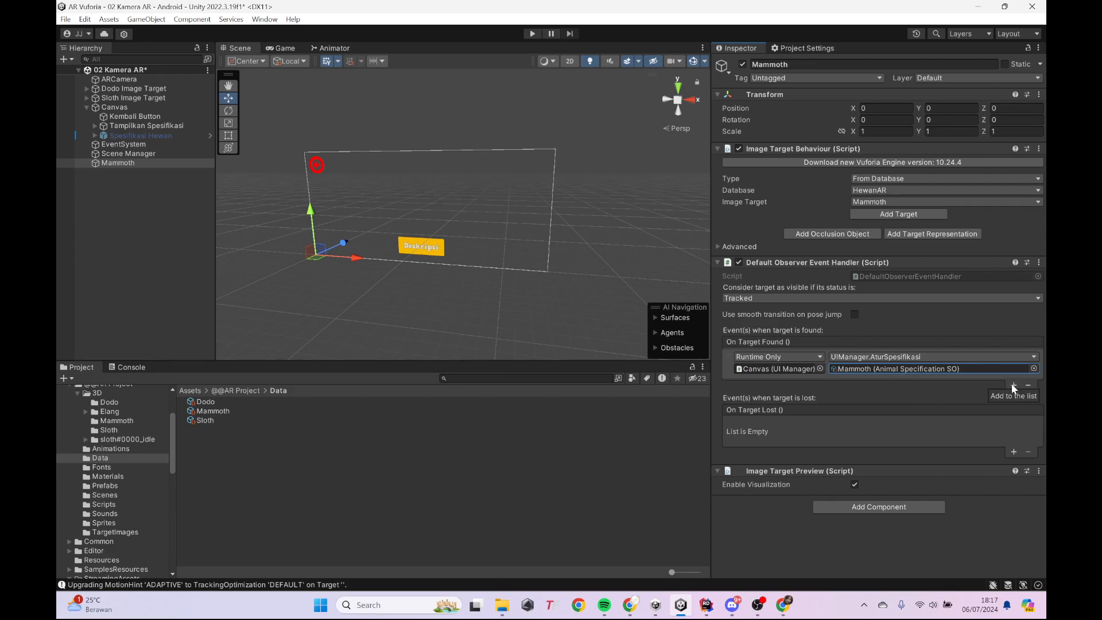
Step: Rename the model in the 3D/Mammoth folder to Mammoth and add it to the scene as a child of the Mammoth target
scroll(97, 456, up, 5)
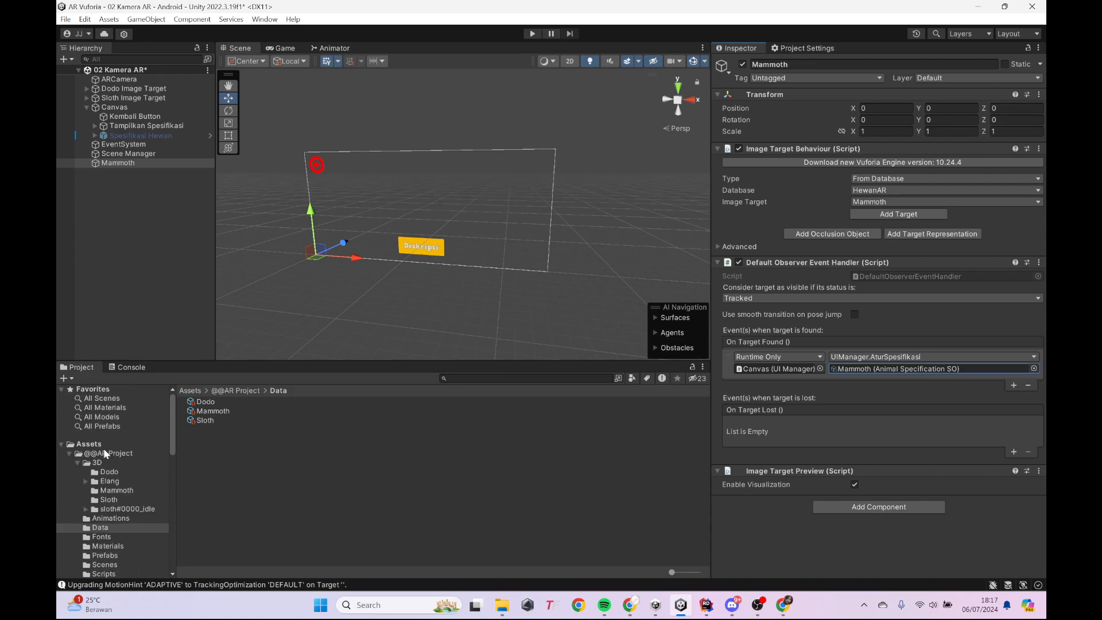
click(114, 490)
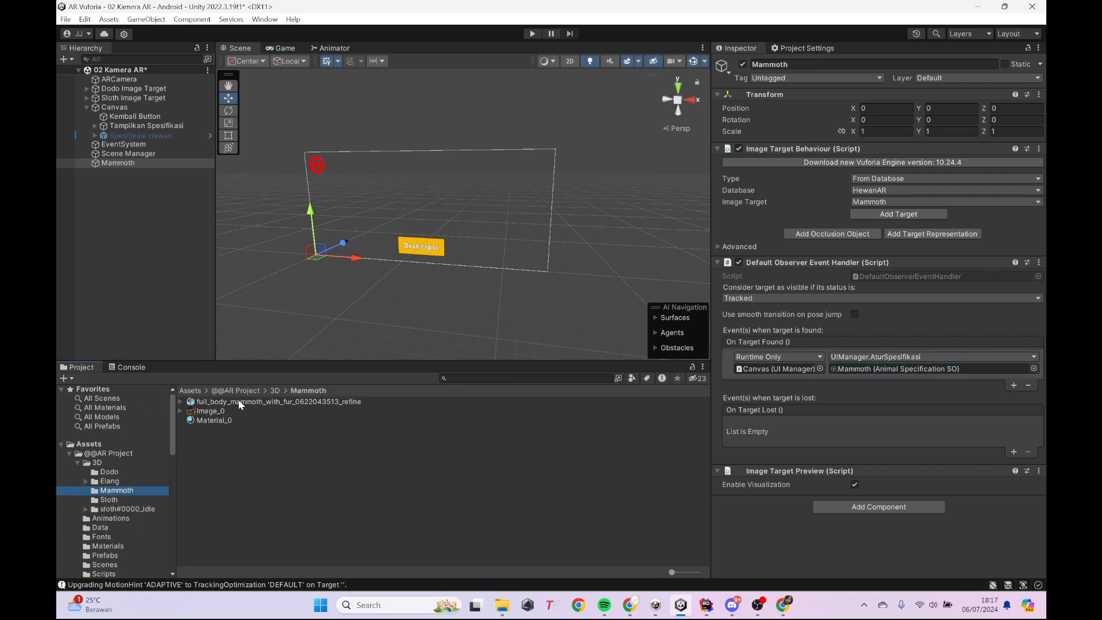
click(249, 402)
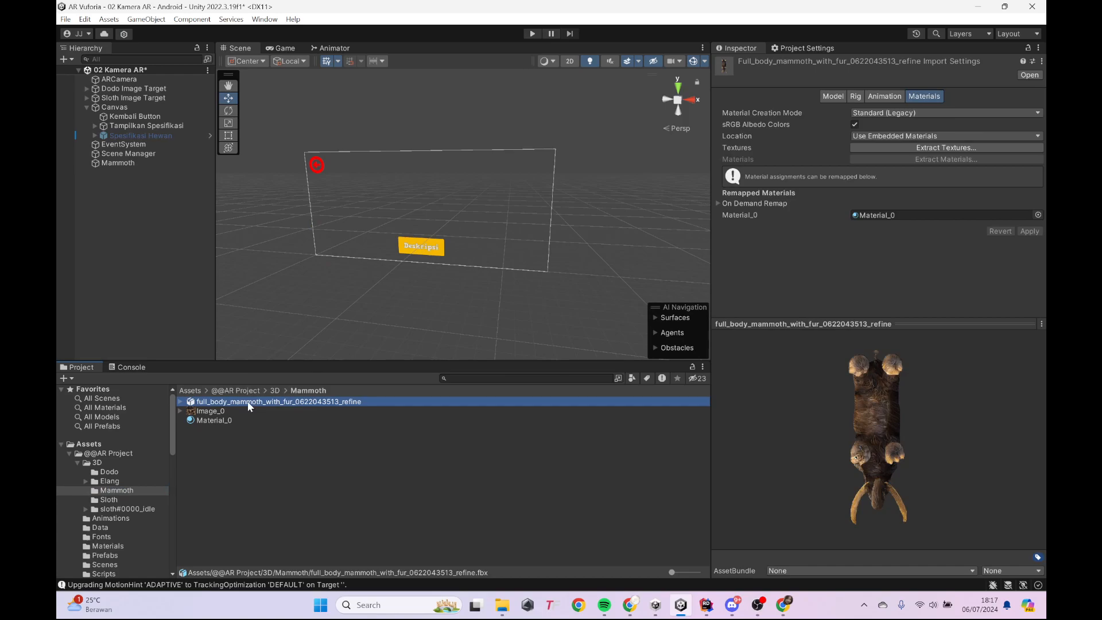
key(XF86MonBrightnessDown)
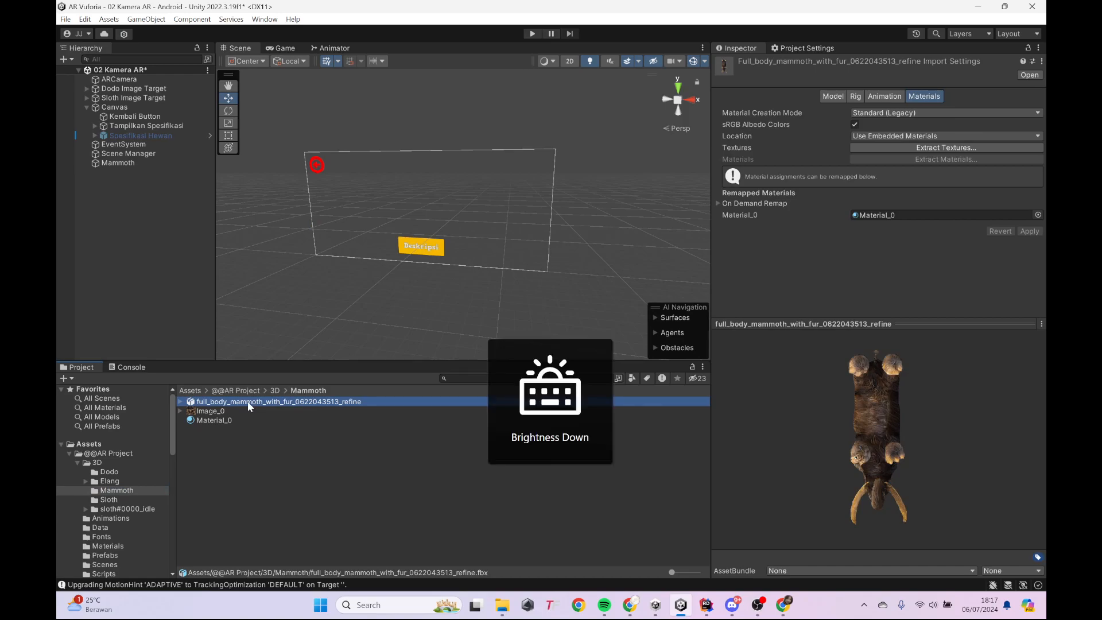
key(F2)
text(Mammoth)
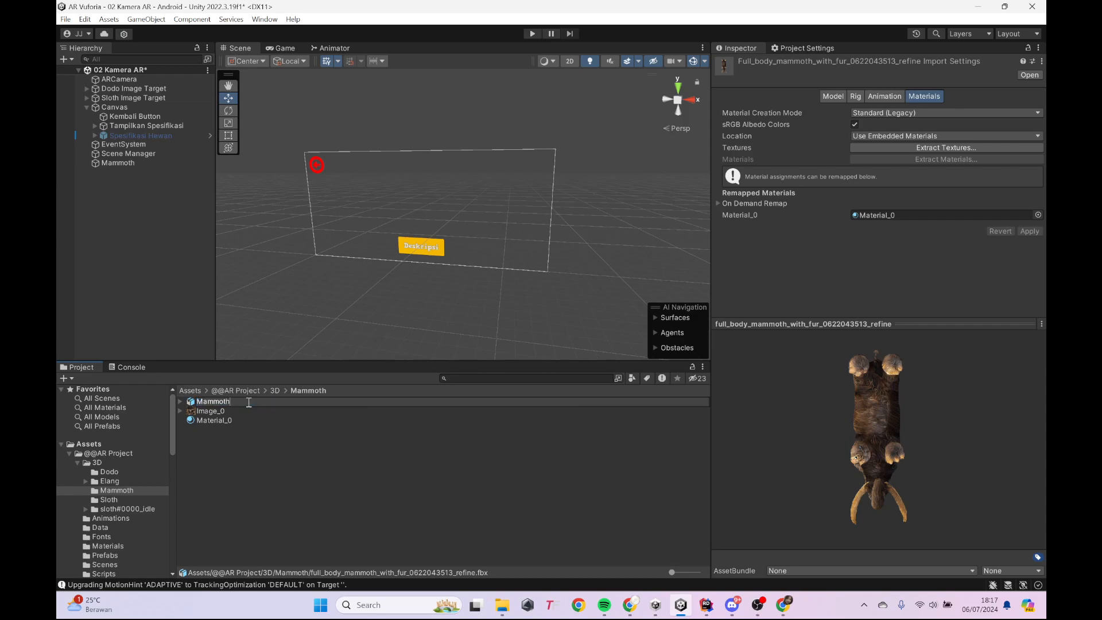
key(Return)
drag(246, 408, 105, 163)
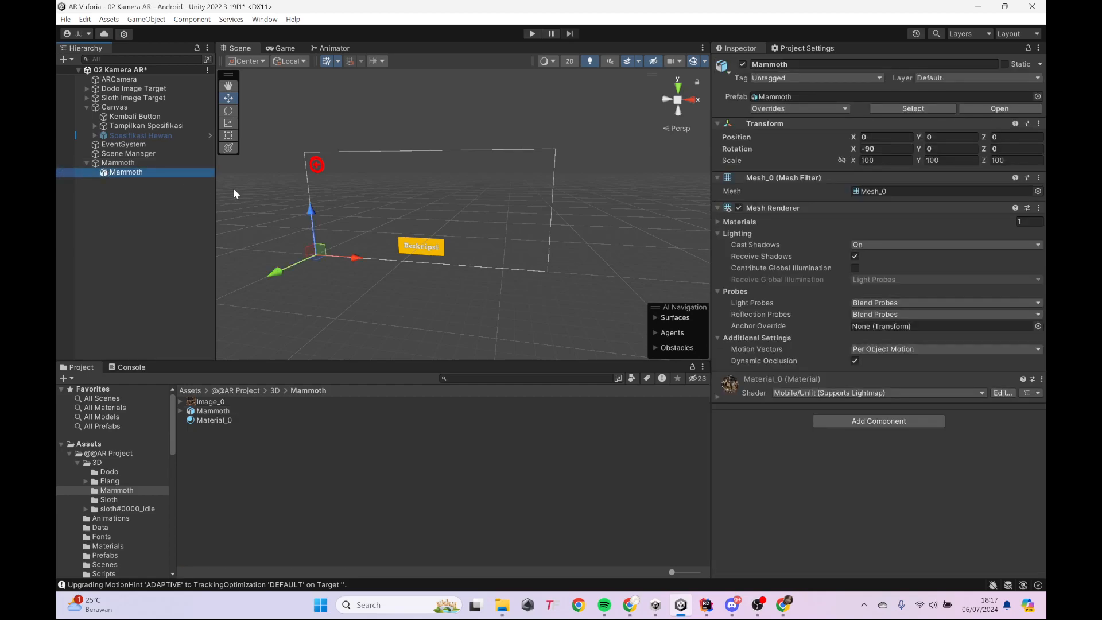
Step: Examine the Mammoth image target and its child model in the scene hierarchy
click(117, 162)
click(124, 172)
click(128, 163)
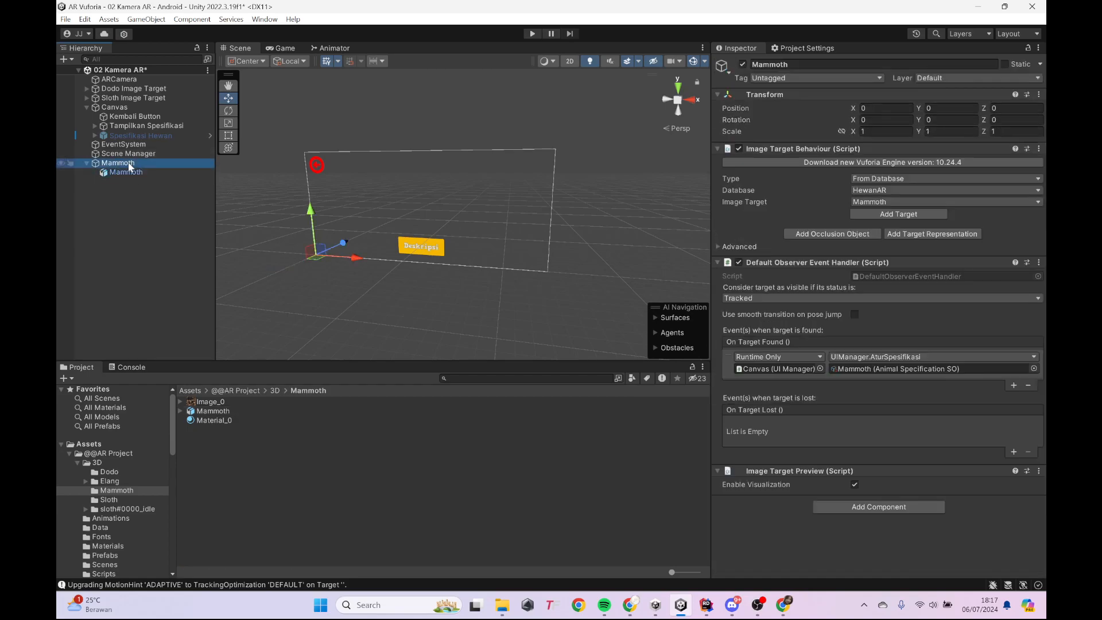
click(127, 172)
click(87, 163)
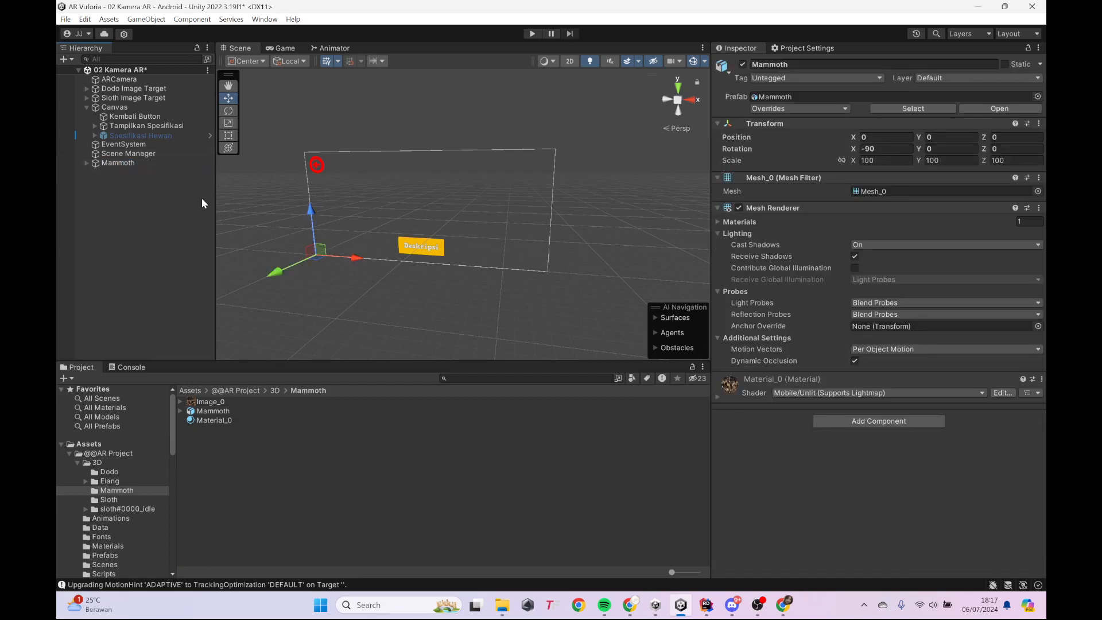
click(86, 163)
click(123, 162)
click(120, 173)
mouse_move(120, 173)
mouse_down()
mouse_move(122, 202)
mouse_move(129, 161)
mouse_move(161, 180)
mouse_move(120, 164)
mouse_up()
click(143, 160)
click(117, 172)
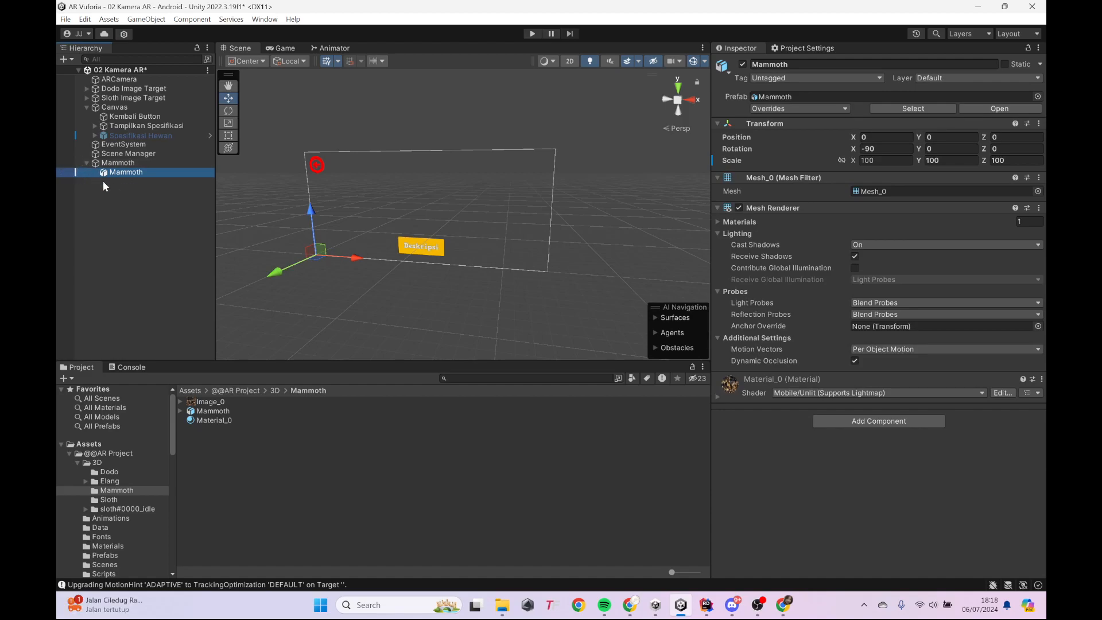
Step: Deactivate the Dodo Image Target and Sloth Image Target so they no longer overlap the Mammoth model
click(863, 136)
double_click(130, 173)
scroll(469, 215, down, 4)
middle_drag(474, 220, 351, 271)
scroll(423, 298, up, 2)
alt+drag(350, 269, 418, 252)
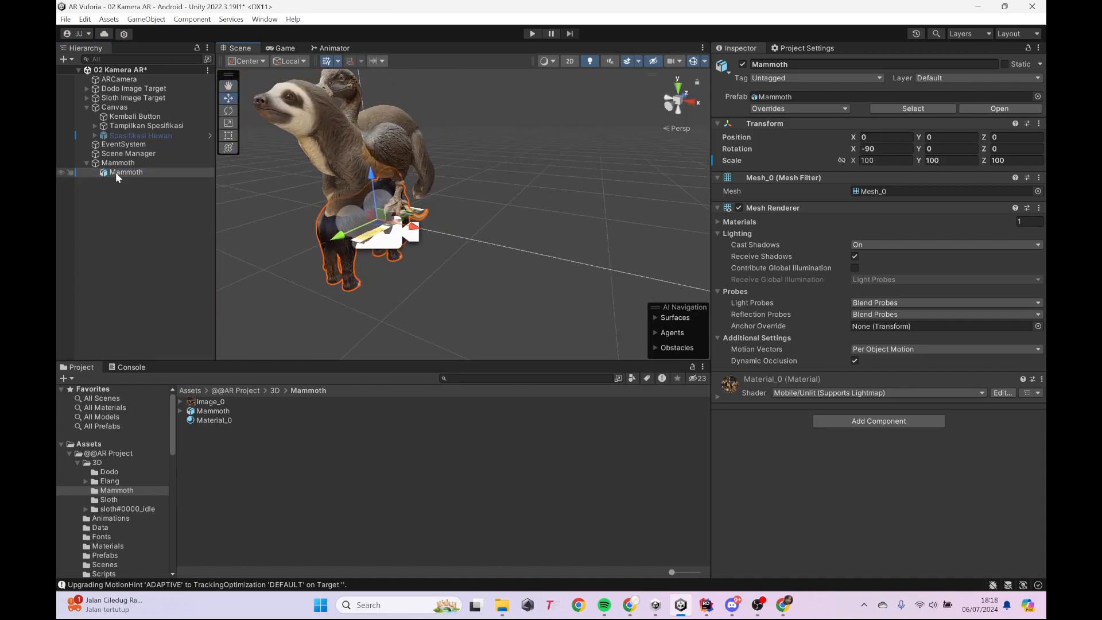
click(131, 89)
ctrl+click(126, 98)
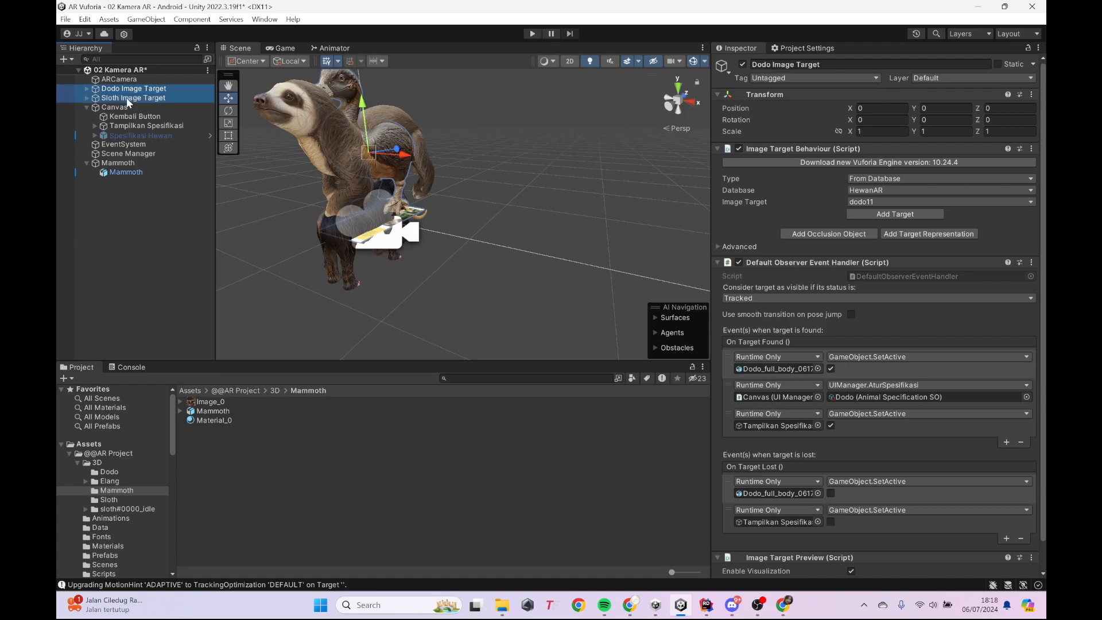
click(742, 64)
middle_drag(484, 164, 574, 181)
Step: Hide the Camera icon in the Scene view's gizmo settings to clear the view of the Mammoth model
click(129, 164)
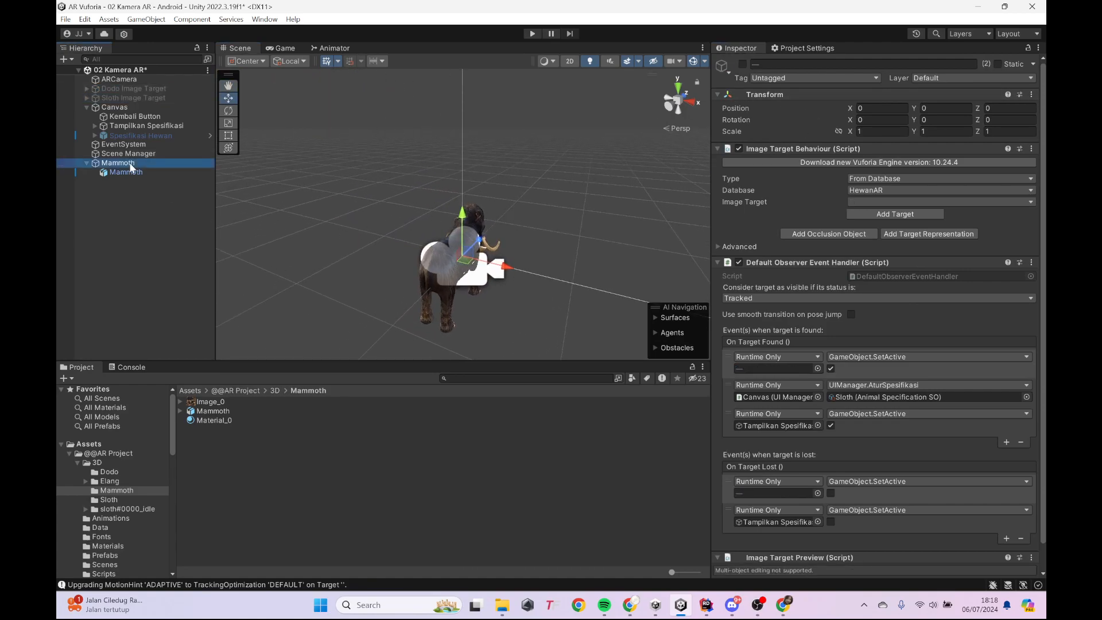
click(126, 172)
alt+drag(517, 241, 534, 270)
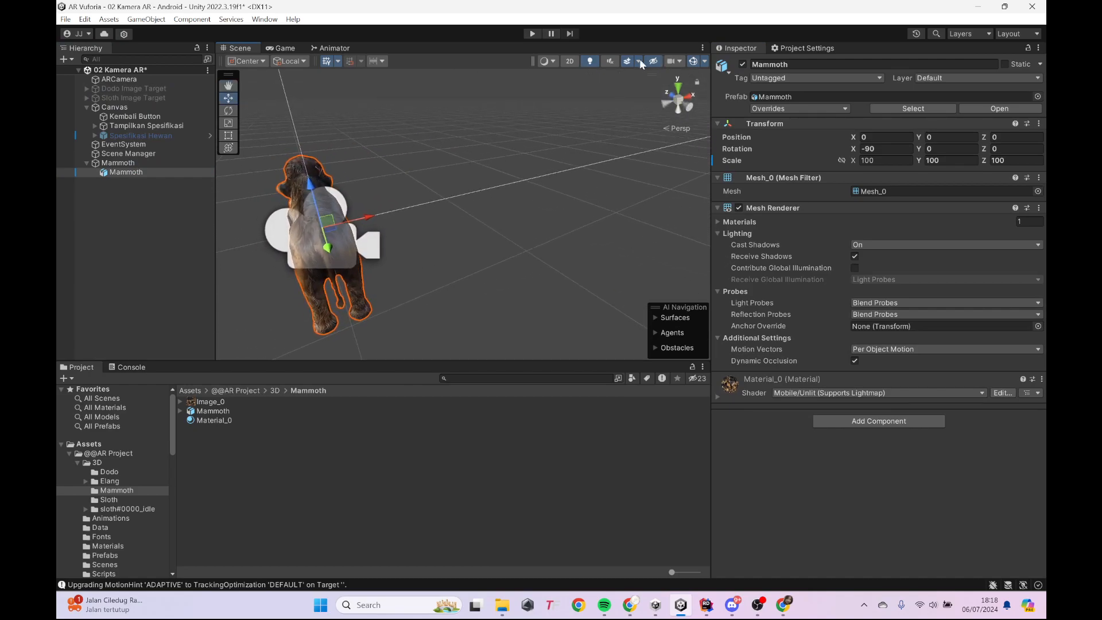
click(706, 60)
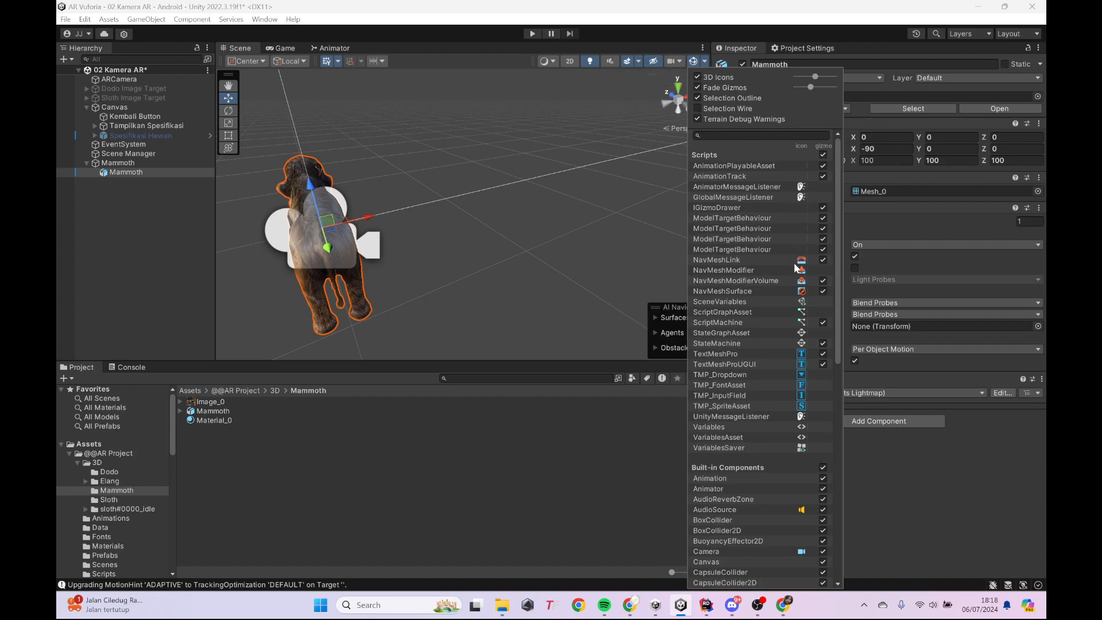
scroll(801, 312, down, 6)
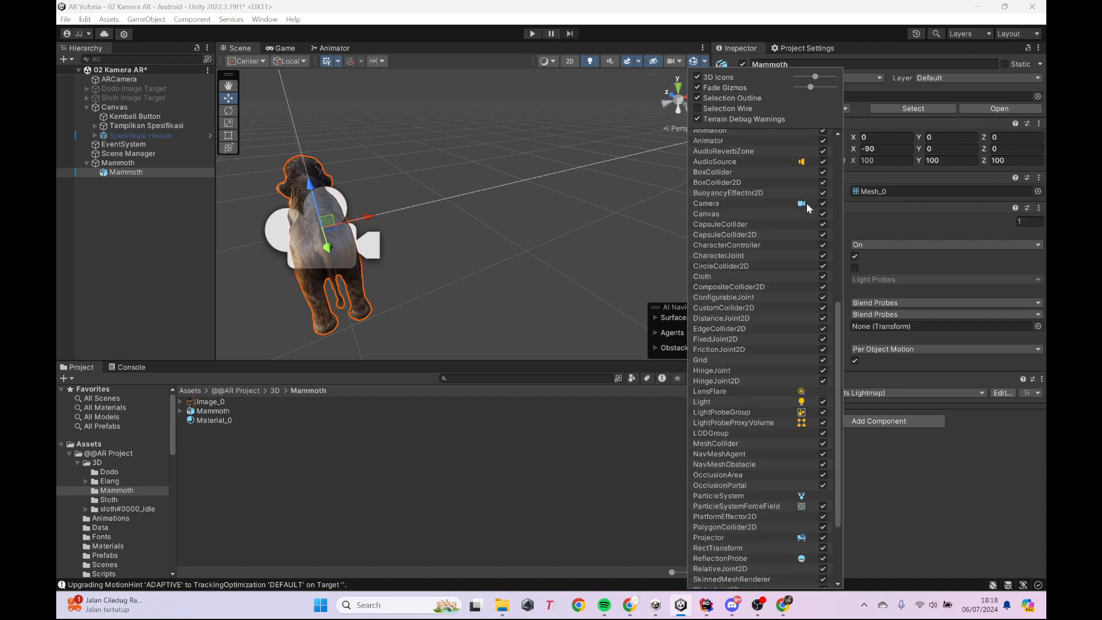
click(801, 204)
Step: Raise the Mammoth model above its image target to about Y 0.51
alt+drag(339, 152, 490, 181)
scroll(489, 180, up, 2)
middle_drag(489, 181, 486, 221)
drag(382, 168, 387, 96)
scroll(415, 201, up, 3)
middle_drag(414, 200, 470, 223)
scroll(510, 266, up, 1)
scroll(511, 269, up, 1)
mouse_move(439, 261)
middle_down()
mouse_move(387, 243)
mouse_move(406, 249)
mouse_move(387, 242)
mouse_move(378, 261)
mouse_move(472, 232)
mouse_move(433, 280)
mouse_move(443, 268)
middle_up()
drag(428, 131, 426, 137)
middle_drag(427, 175, 458, 220)
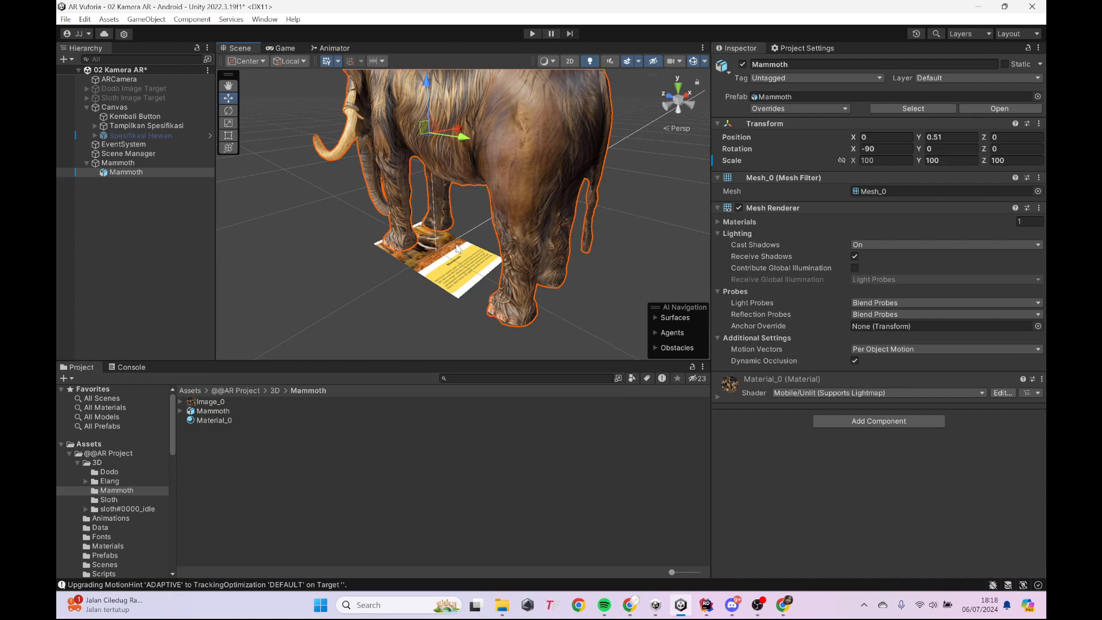
Step: Scale the Mammoth model to 50 on all three axes and lower it to about Y 0.258
scroll(439, 247, up, 2)
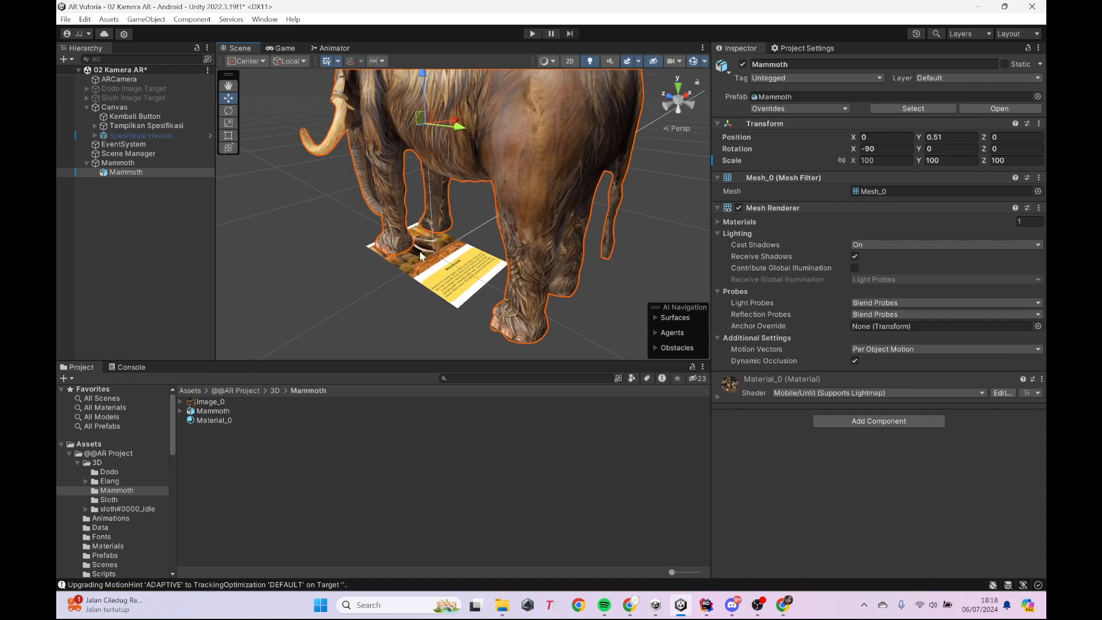
scroll(416, 250, down, 3)
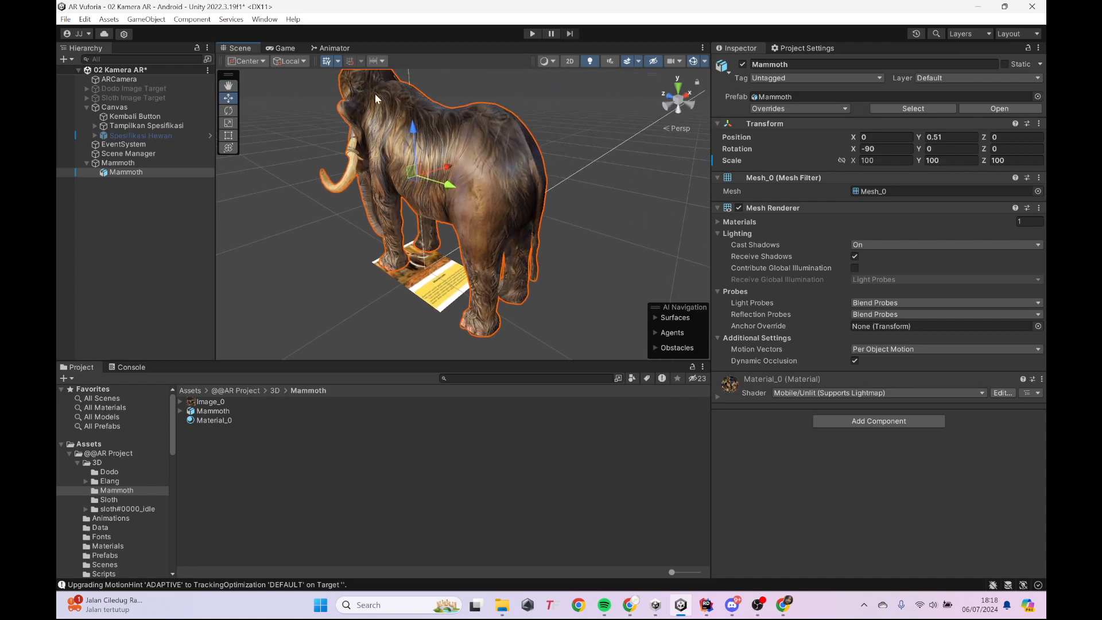
scroll(402, 141, down, 1)
click(894, 162)
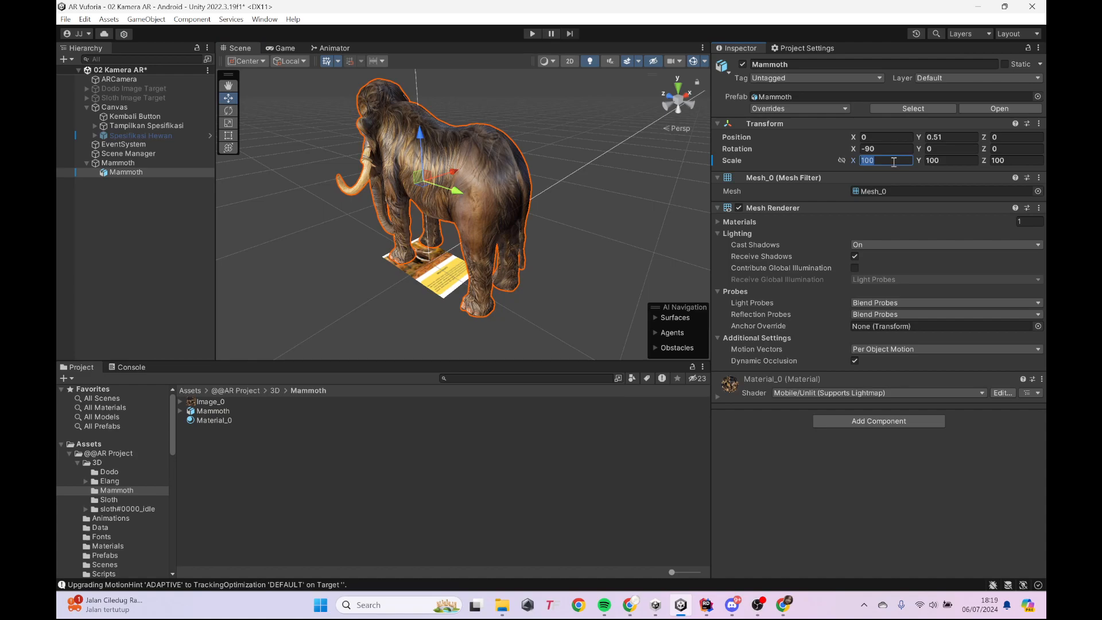
text(50)
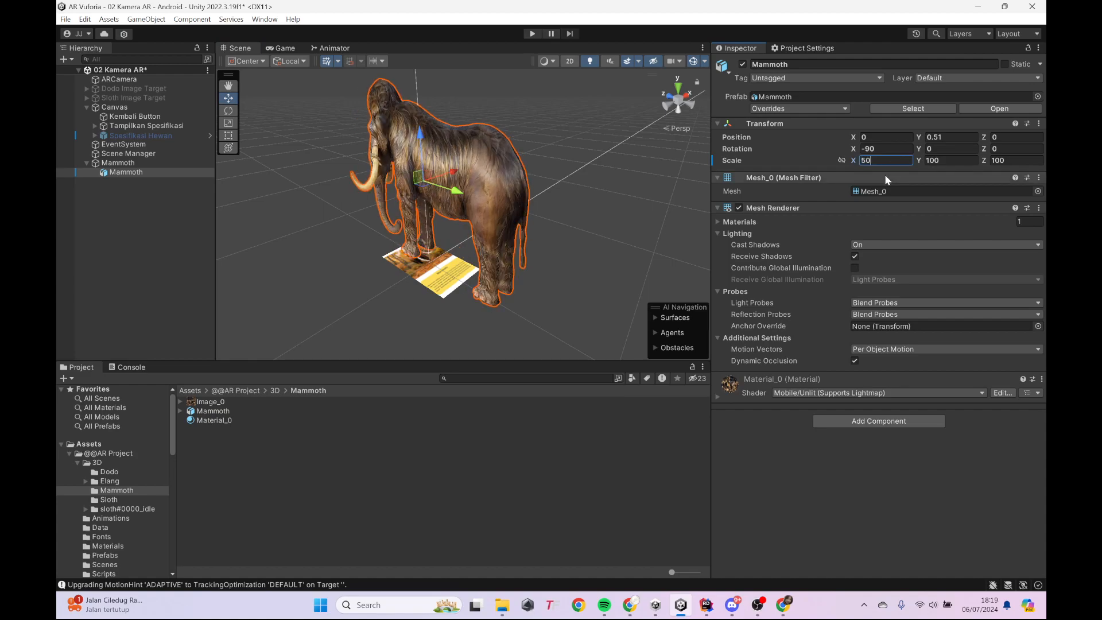
click(942, 160)
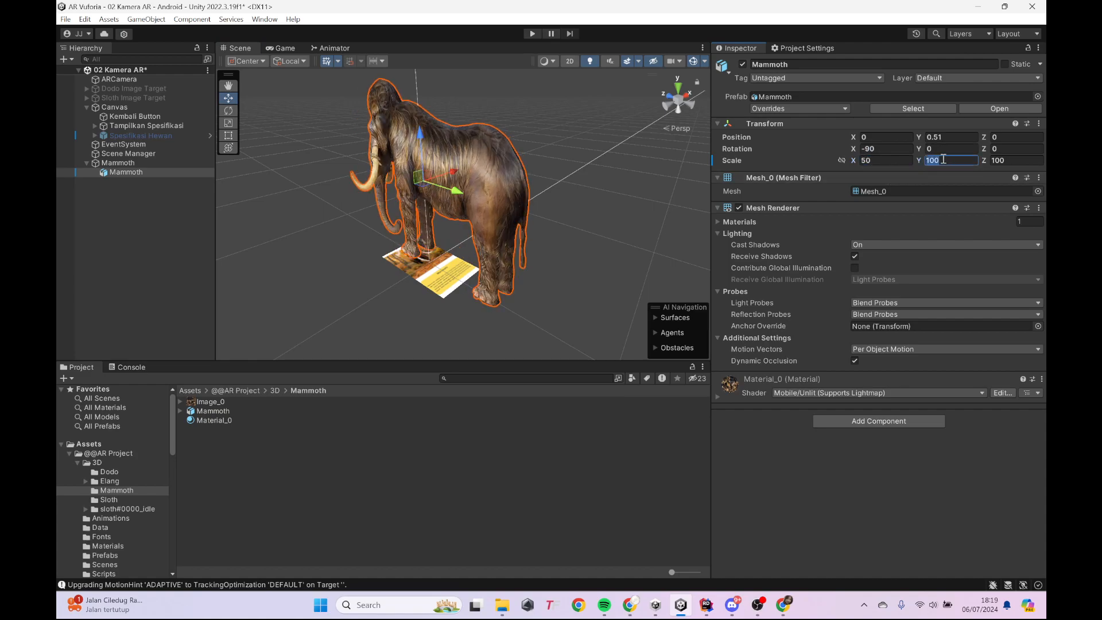
text(50)
click(998, 162)
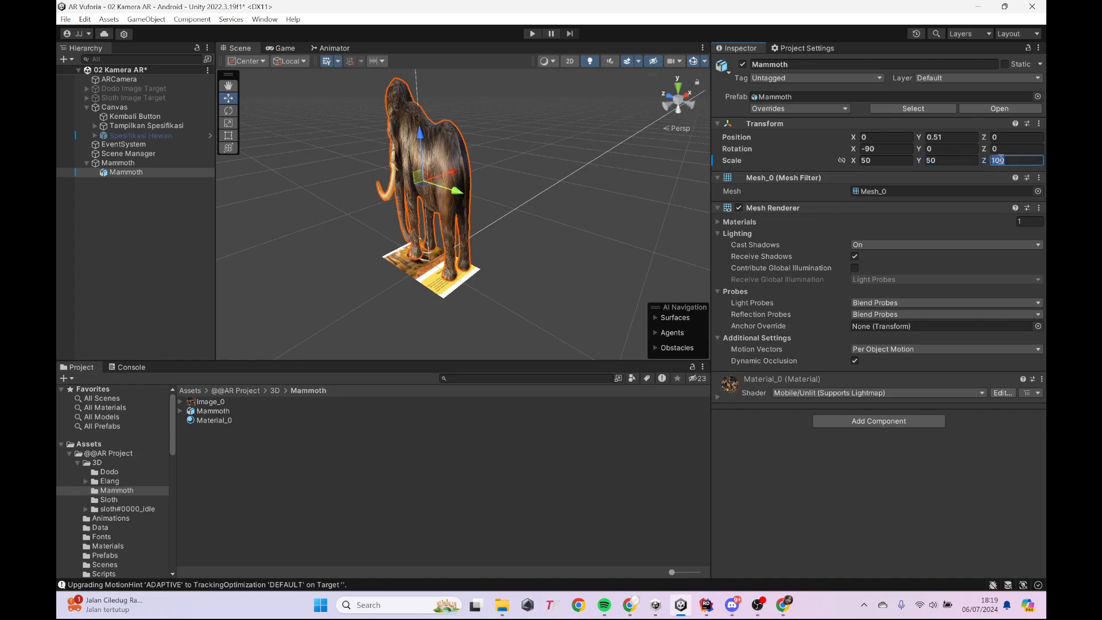
text(50)
key(Return)
scroll(483, 291, up, 3)
drag(410, 127, 416, 182)
Step: Scale the Mammoth model to 25 on all three axes and lower it onto the image target at about Y 0.109
click(890, 161)
text(25)
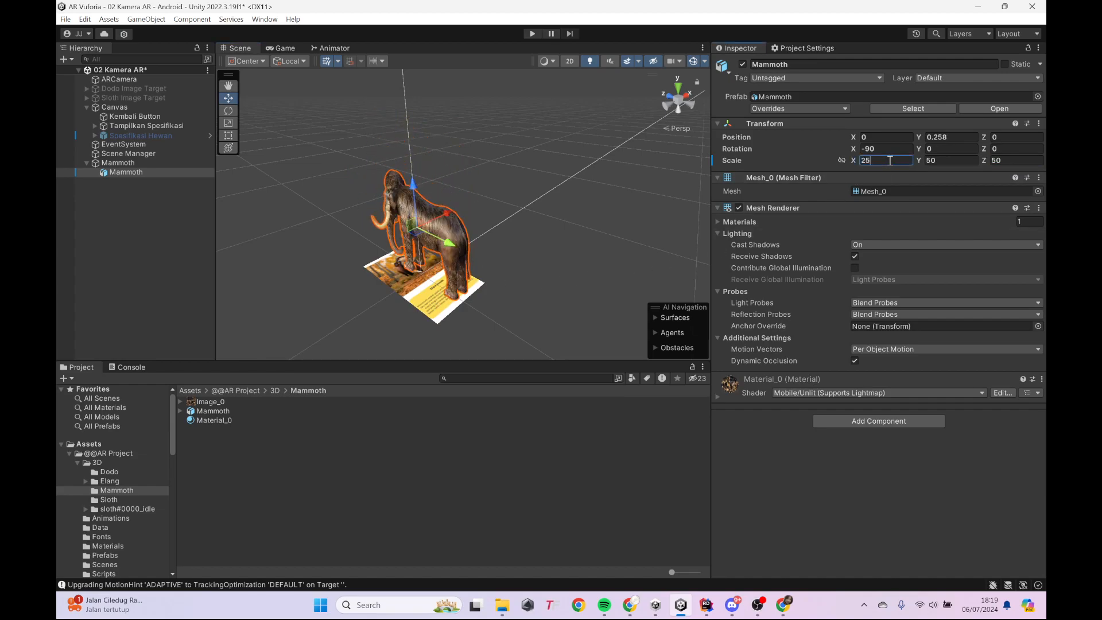
click(956, 160)
text(25)
click(1015, 160)
text(25)
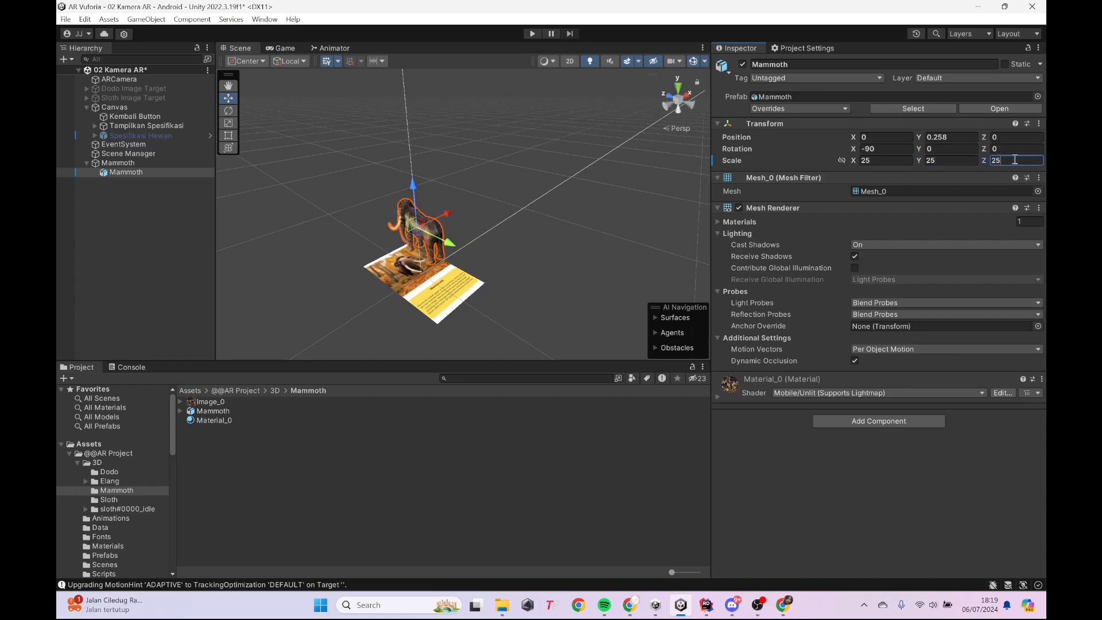
scroll(482, 255, up, 4)
middle_drag(470, 267, 510, 239)
alt+drag(554, 253, 447, 228)
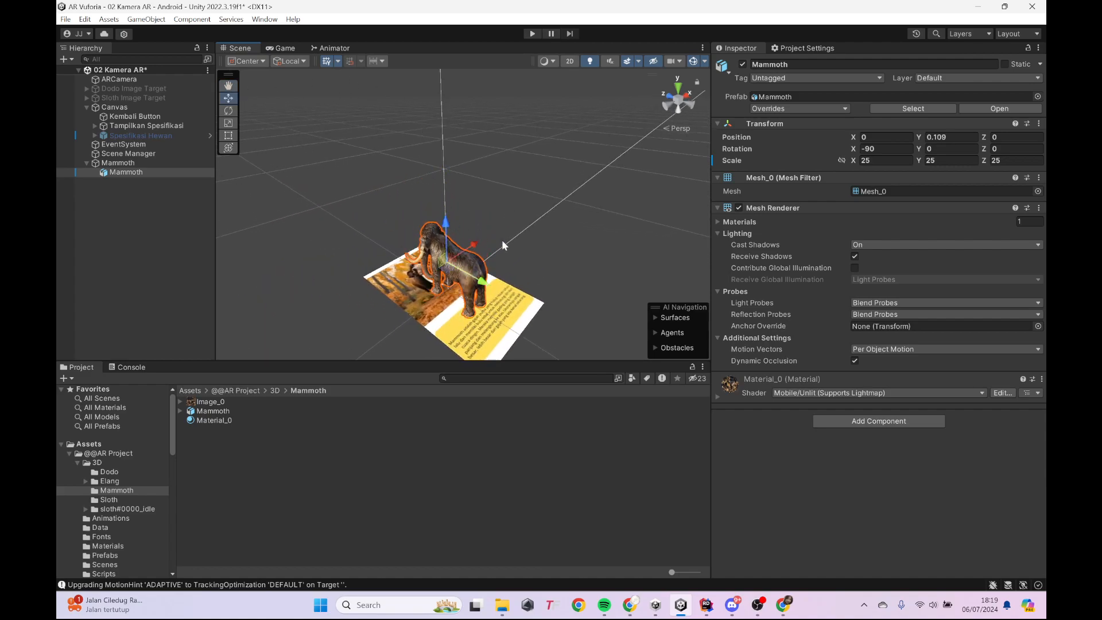
Step: Raise the Mammoth model to about Y 0.1218 so its feet rest on the image target
scroll(543, 306, up, 2)
middle_drag(545, 311, 618, 234)
scroll(549, 232, up, 4)
drag(513, 93, 520, 83)
middle_drag(507, 221, 460, 238)
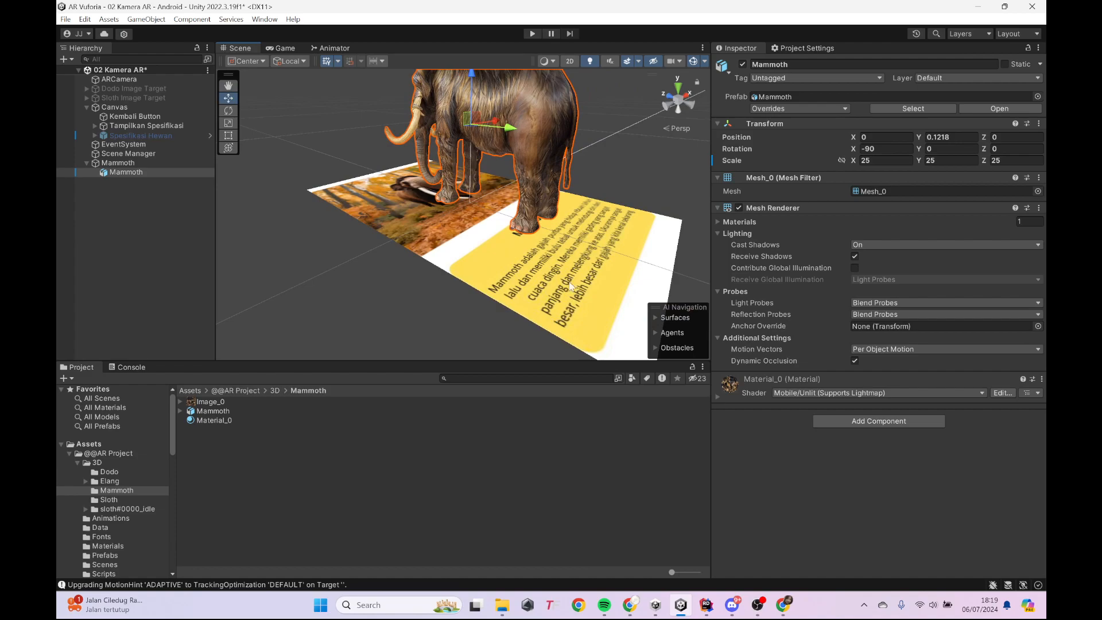
double_click(144, 173)
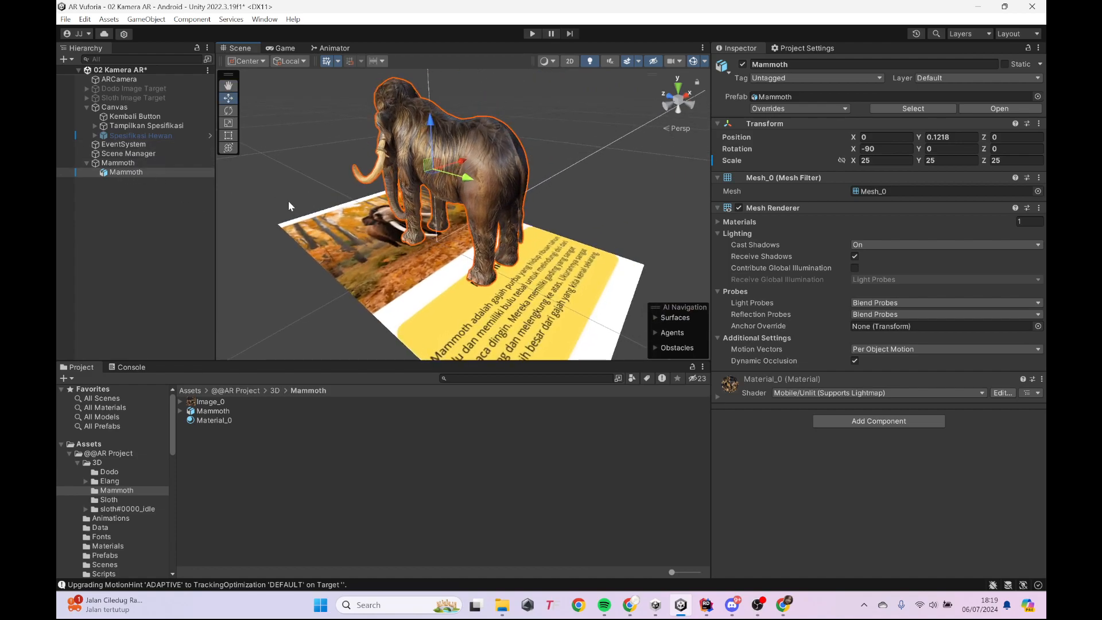
Step: Add an On Target Found event to the Mammoth image target that calls GameObject.SetActive on the Mammoth model with the value enabled
click(139, 163)
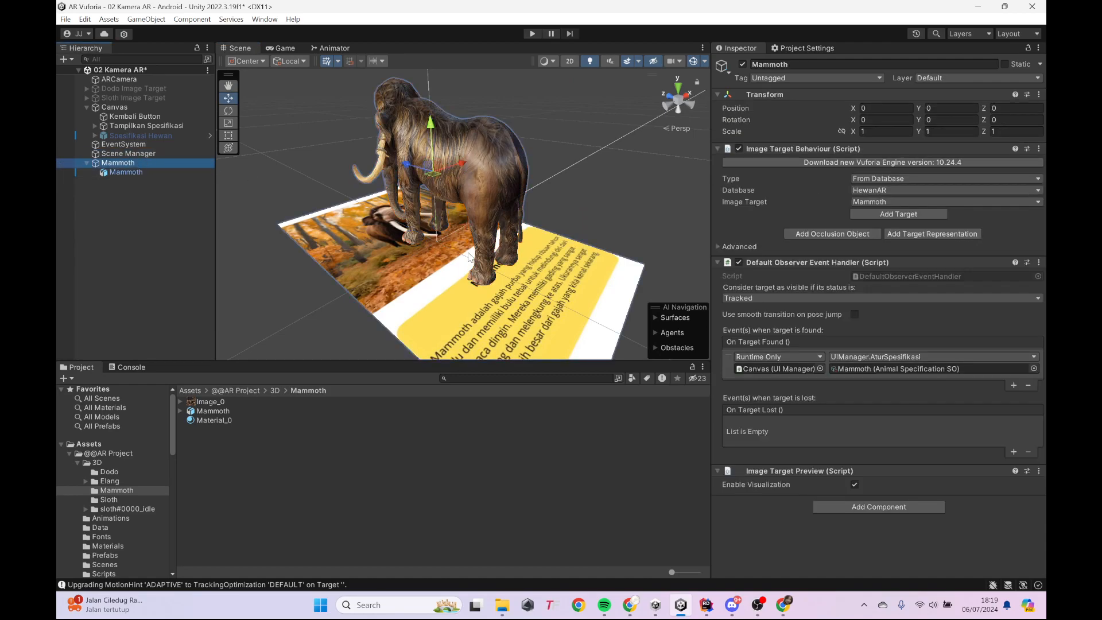
click(1014, 385)
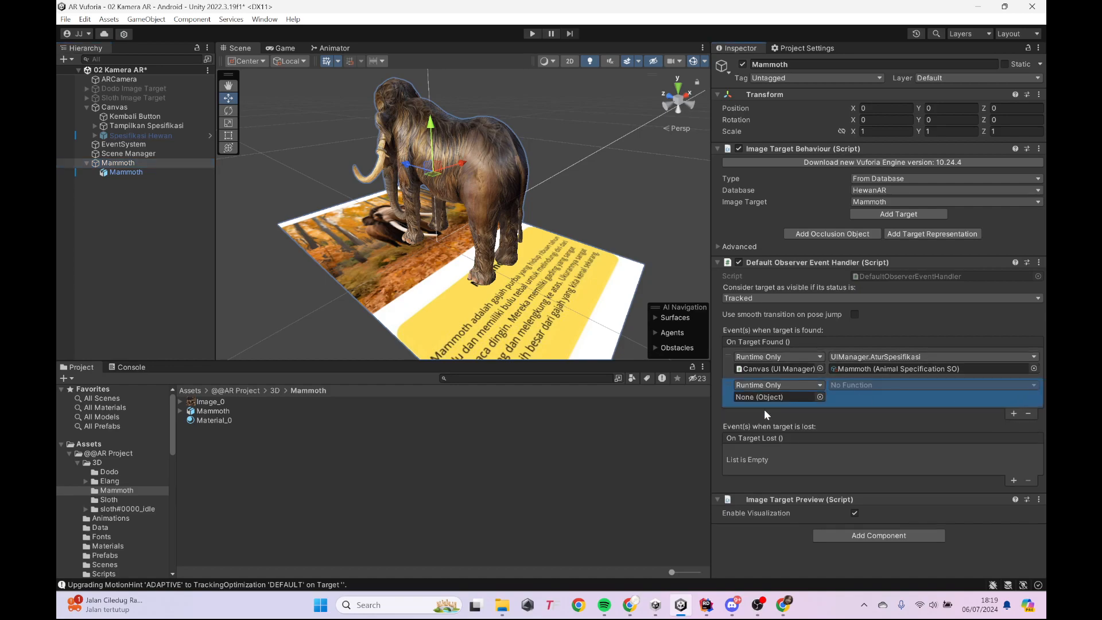
drag(136, 170, 768, 401)
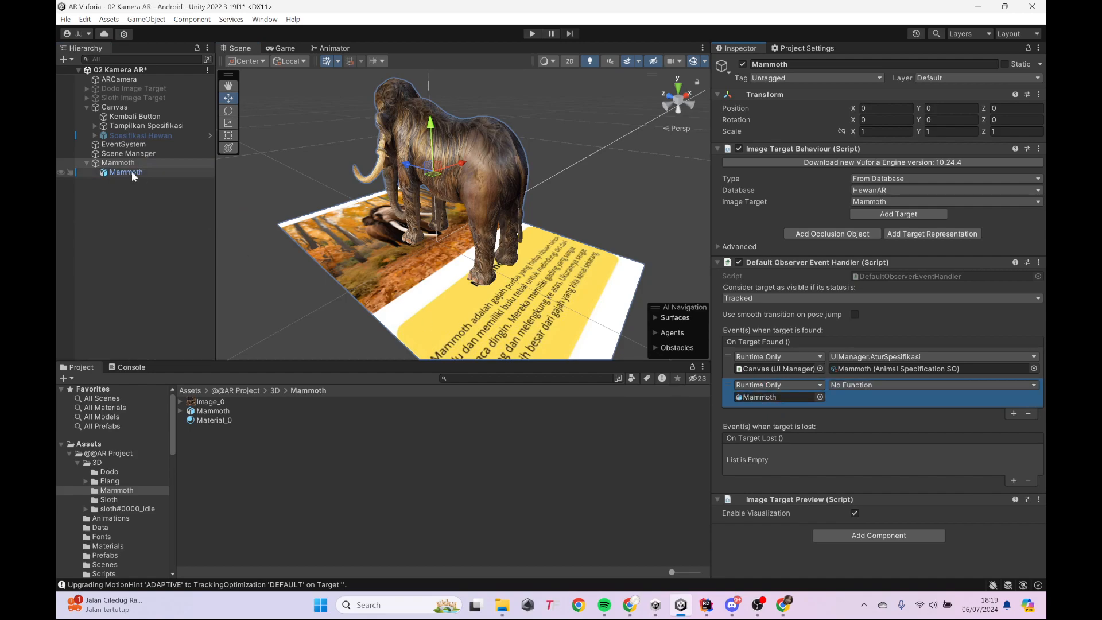
drag(130, 172, 754, 400)
click(869, 384)
mouse_move(870, 417)
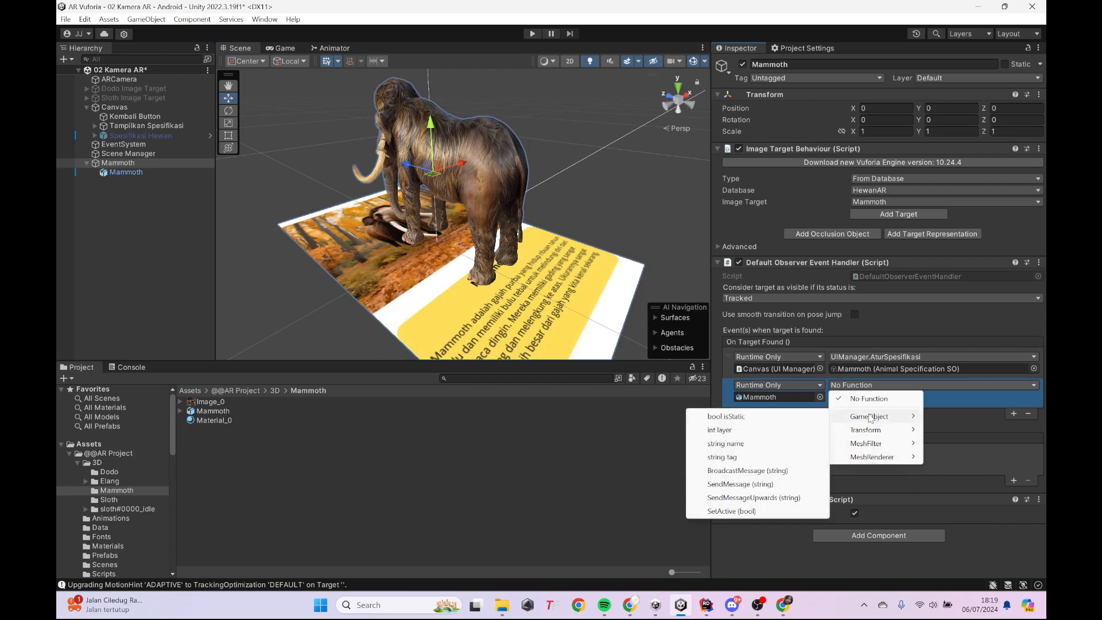
click(733, 511)
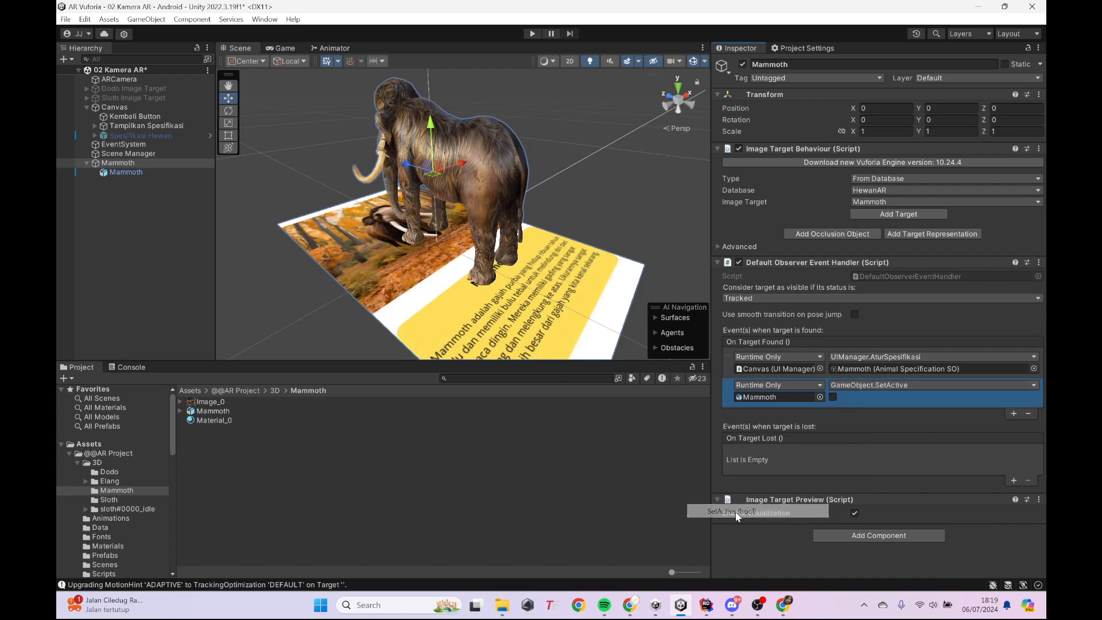
click(833, 397)
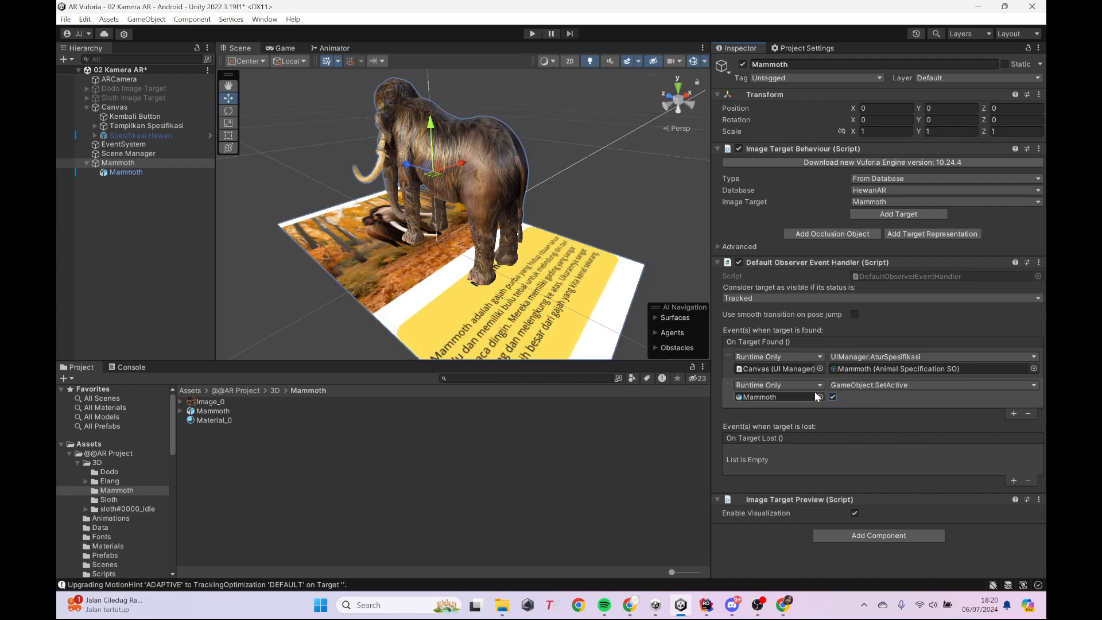
Step: Add an On Target Lost event to the Mammoth image target that calls GameObject.SetActive on the Mammoth model with the value disabled
click(169, 172)
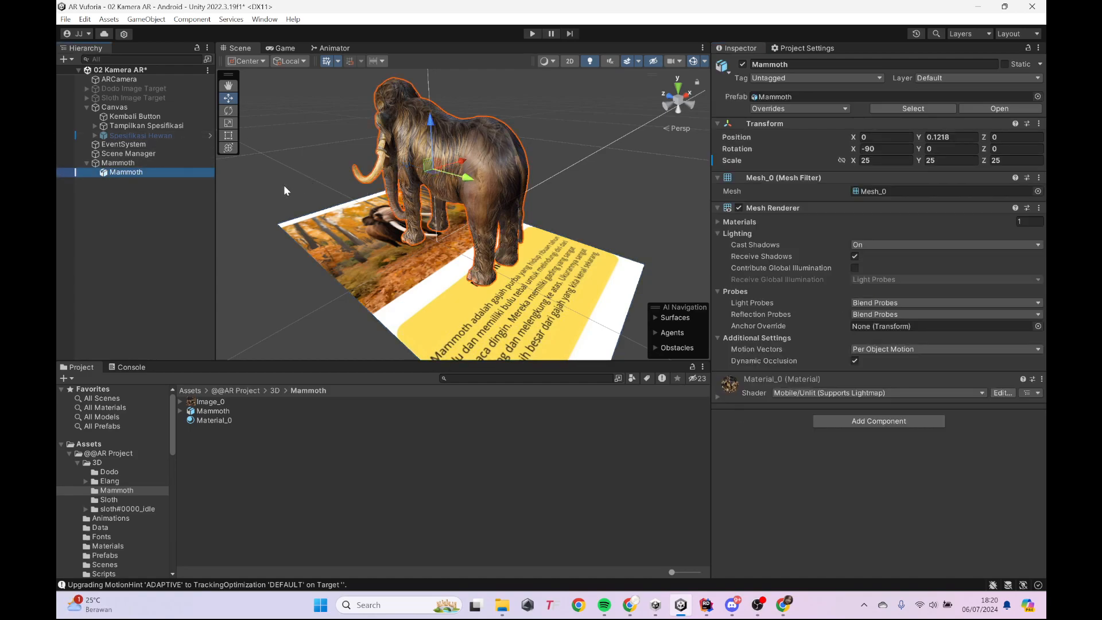
click(157, 160)
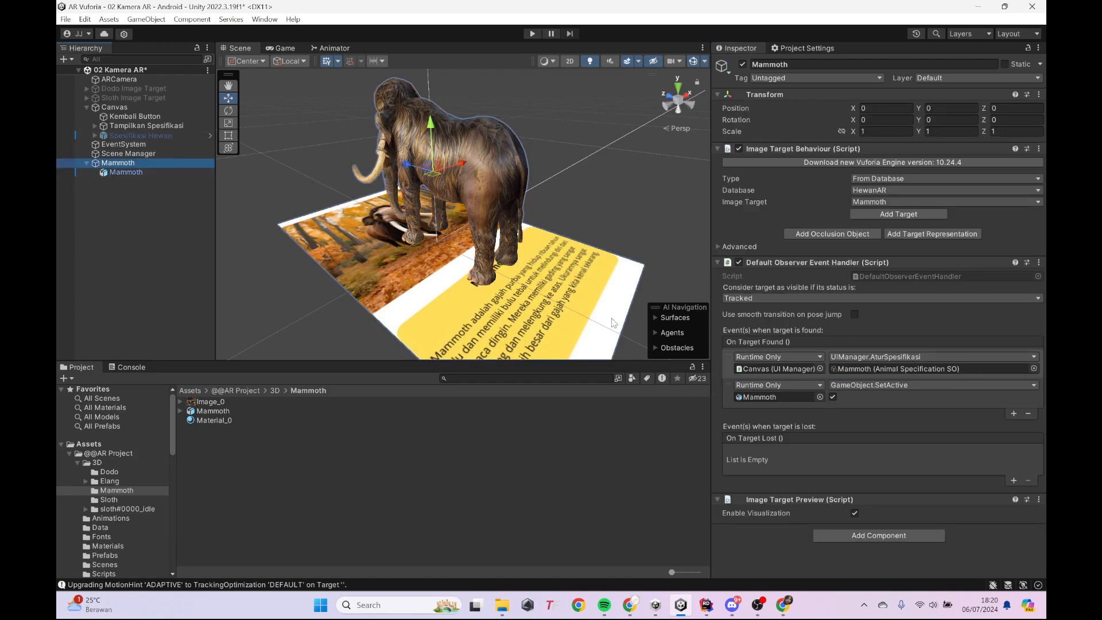
click(883, 469)
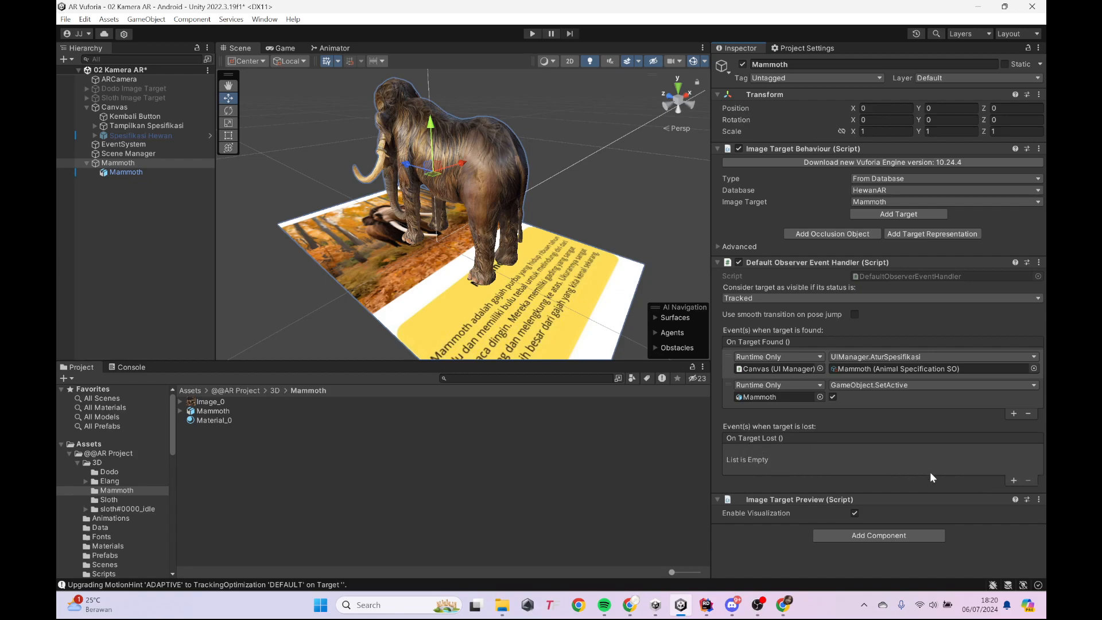
click(1014, 481)
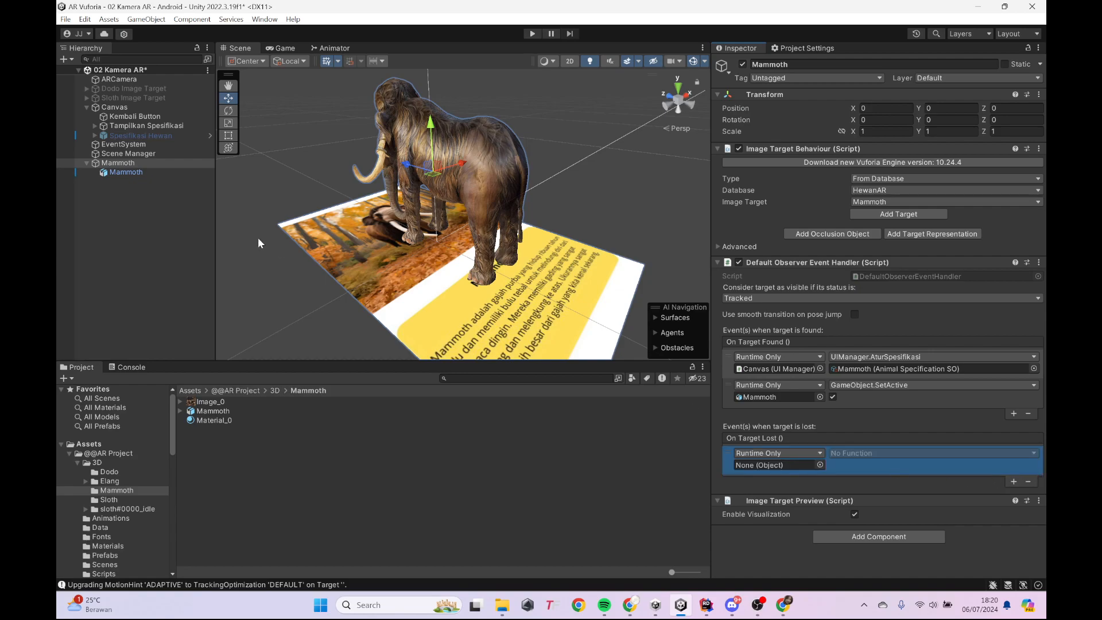
drag(143, 174, 754, 467)
click(866, 453)
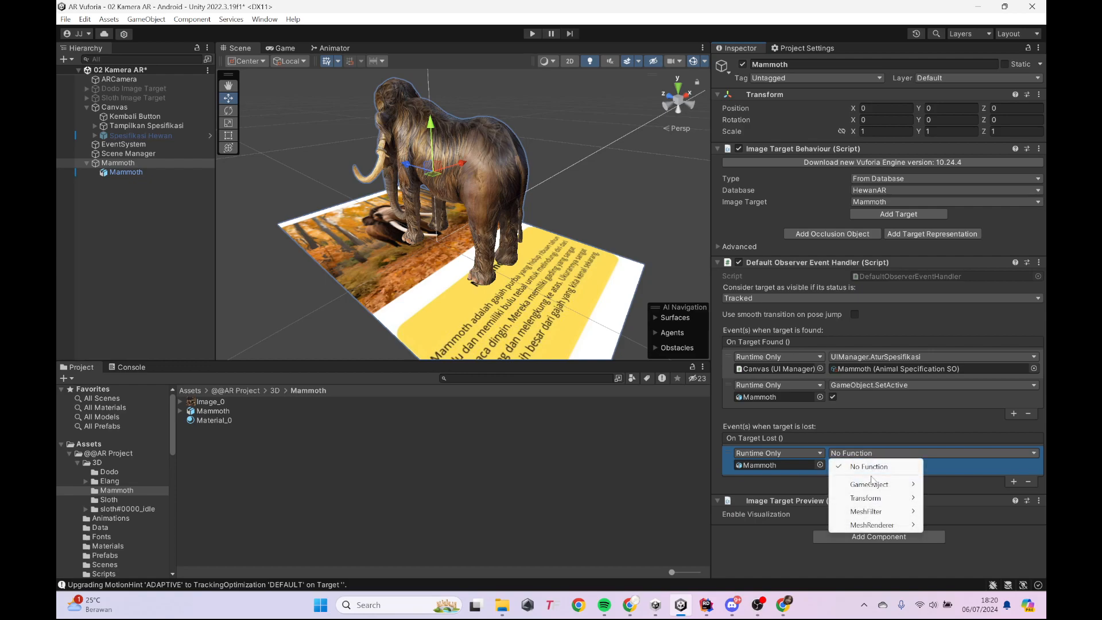
mouse_move(870, 485)
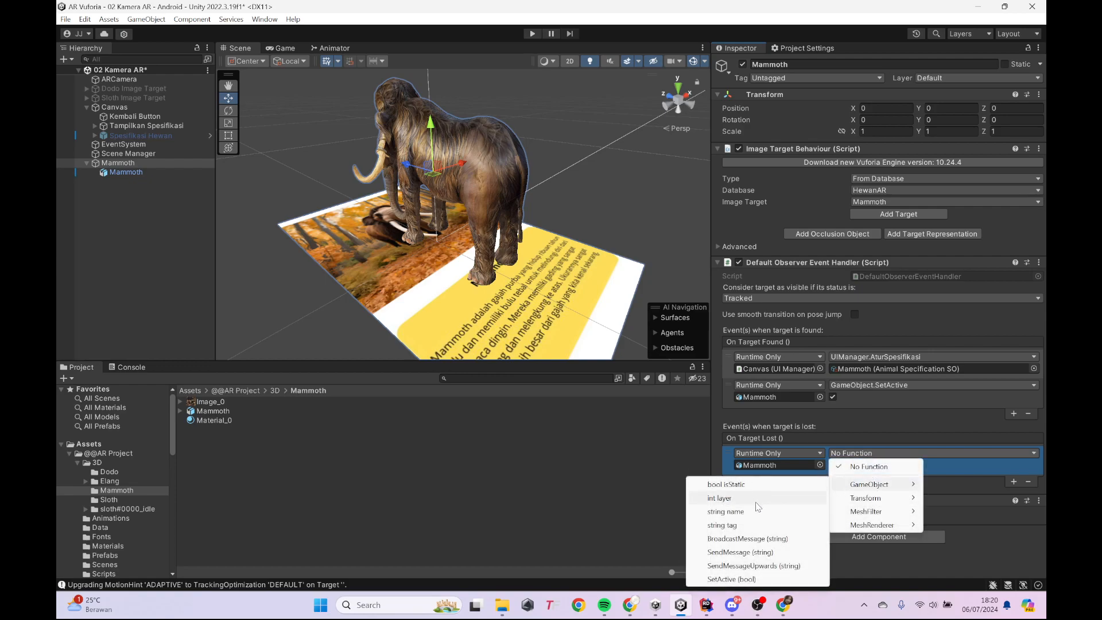
click(731, 580)
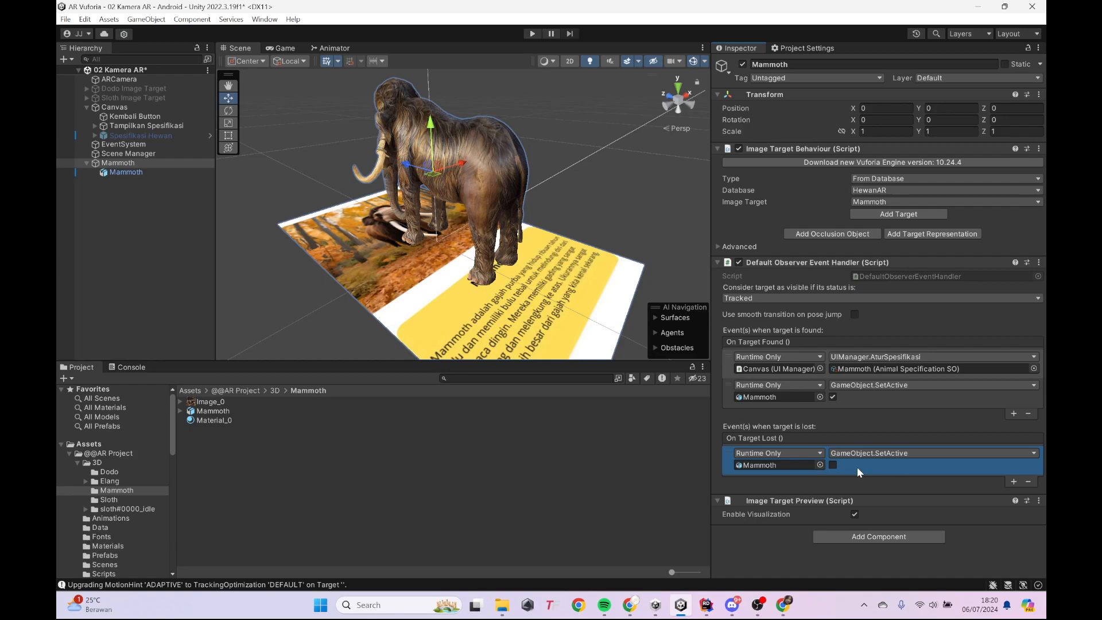
Step: Deactivate and reactivate the Mammoth model to preview the SetActive effect, and reselect its parent image target
click(160, 171)
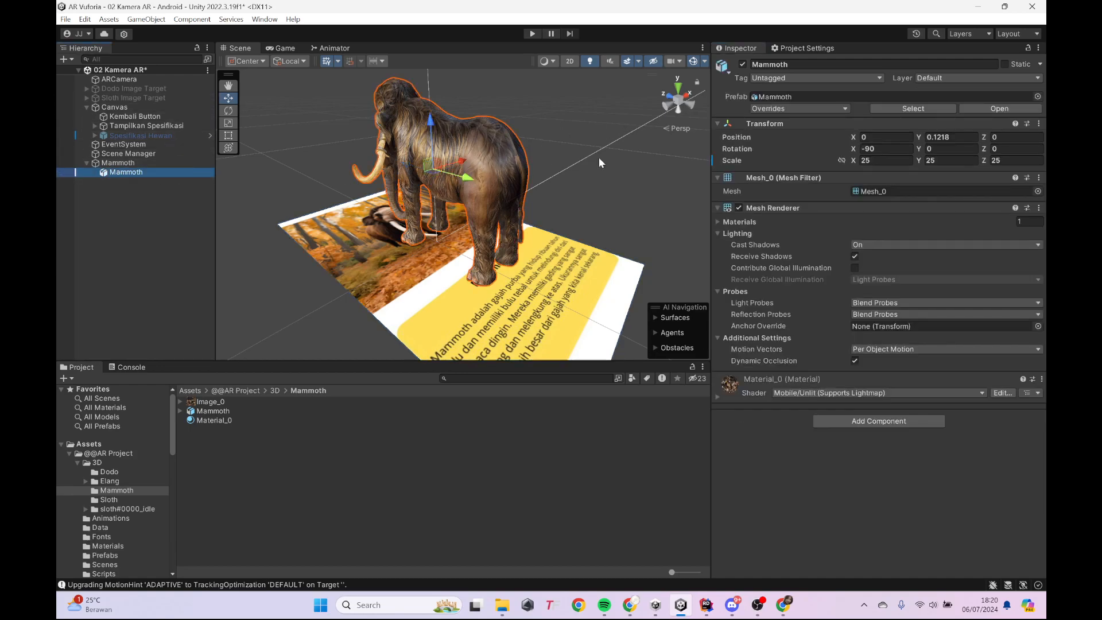
click(743, 64)
click(743, 64)
click(743, 64)
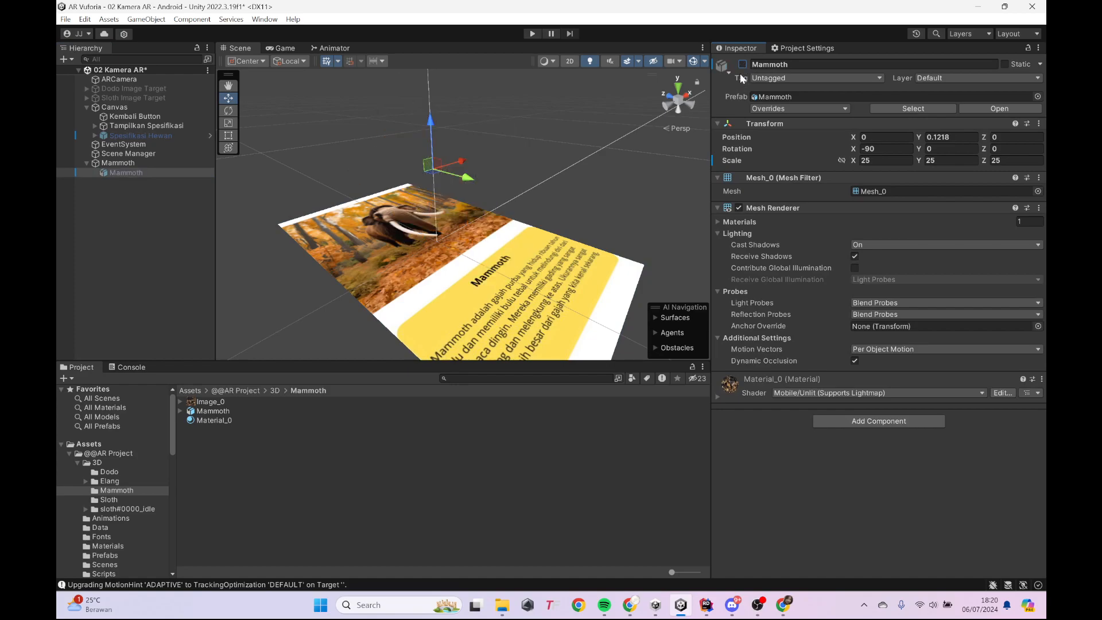
click(743, 64)
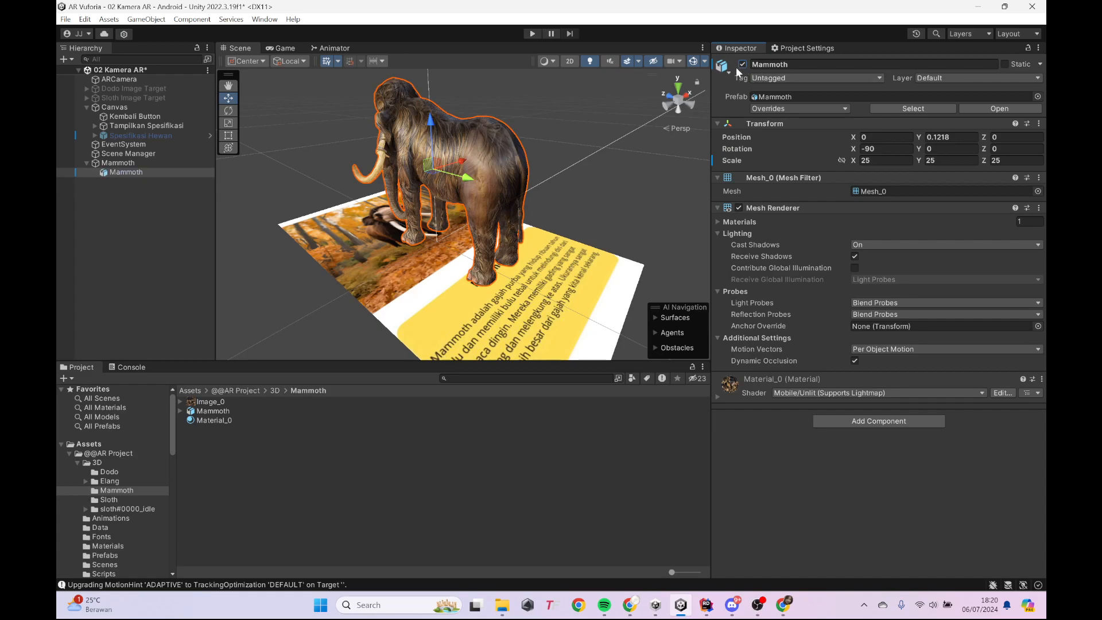
click(123, 164)
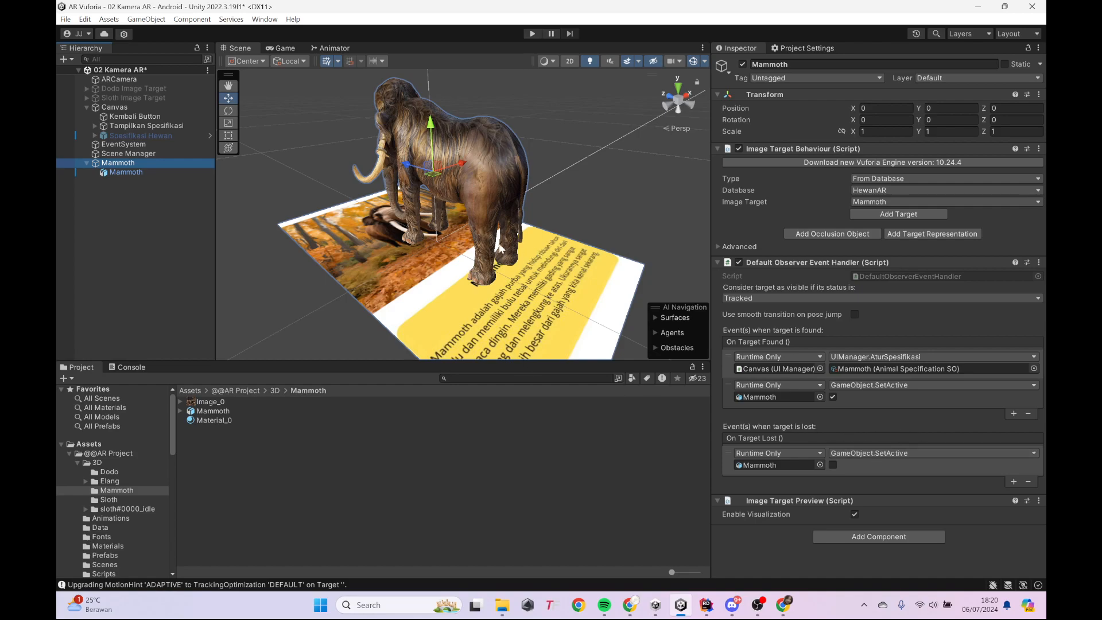
scroll(508, 216, down, 3)
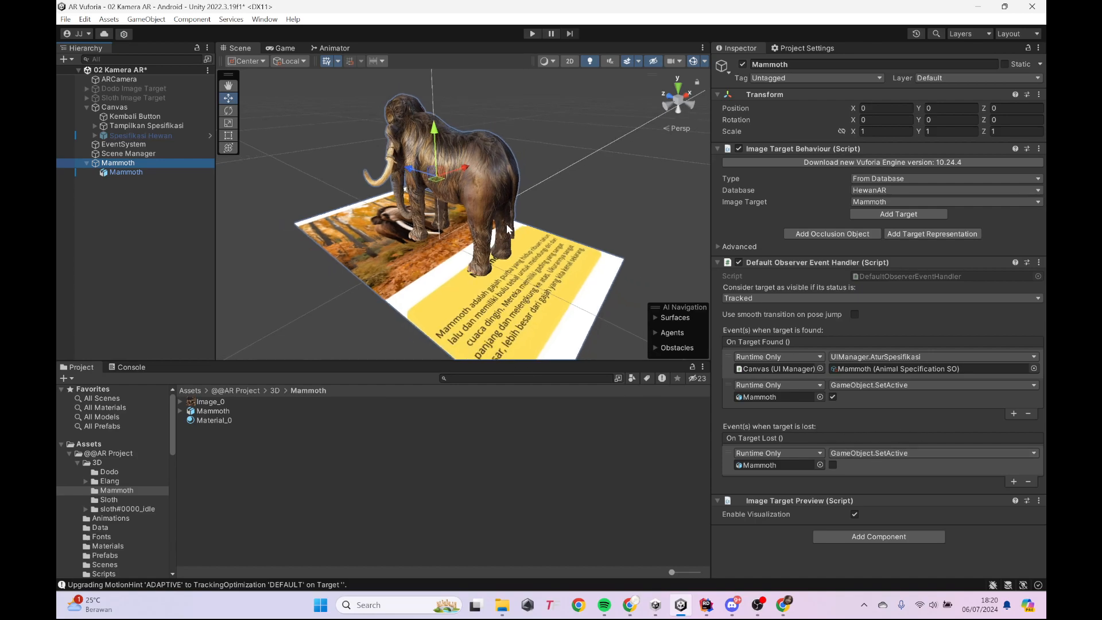
Step: Focus the Scene view on the Canvas's Tampilkan Spesifikasi button and examine it from the front
click(178, 153)
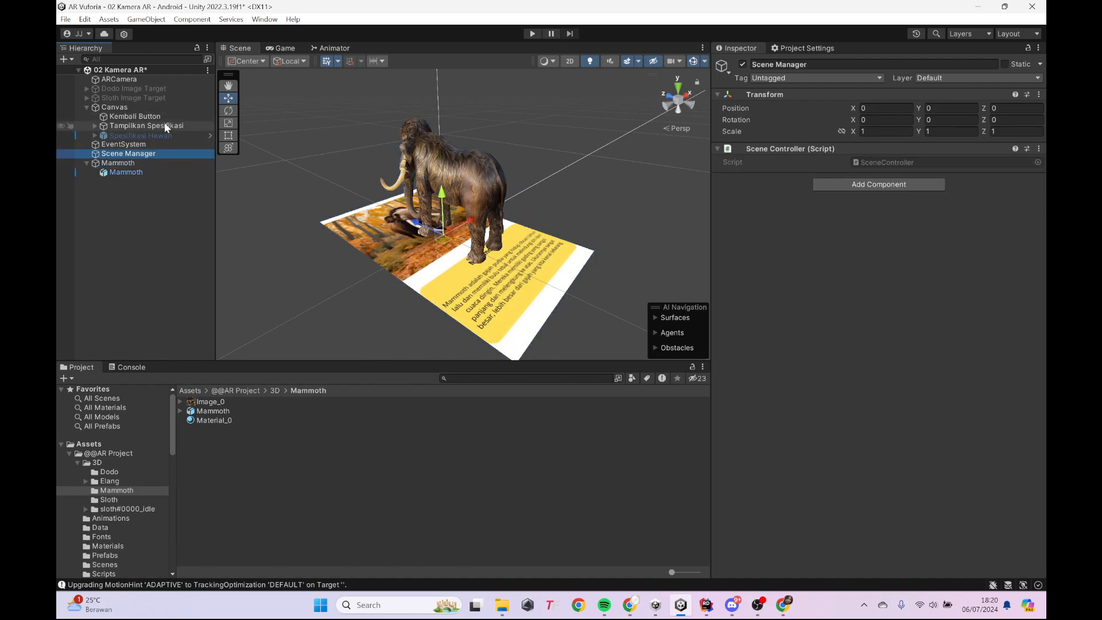
click(165, 119)
double_click(165, 119)
double_click(158, 133)
double_click(160, 125)
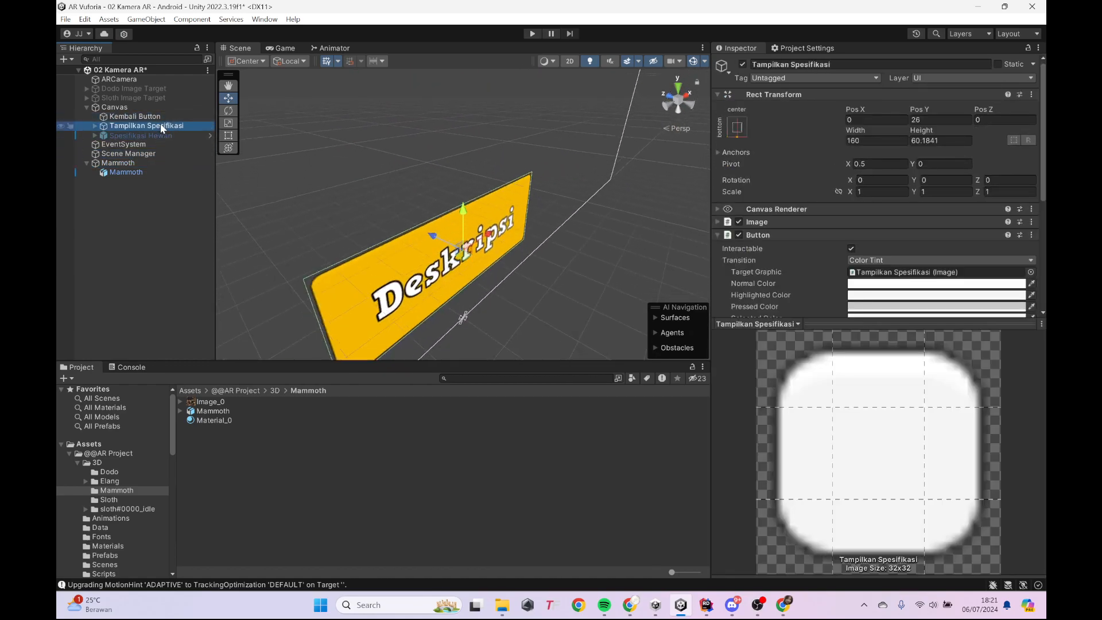
scroll(425, 213, down, 2)
middle_drag(508, 229, 359, 252)
right_drag(408, 238, 260, 235)
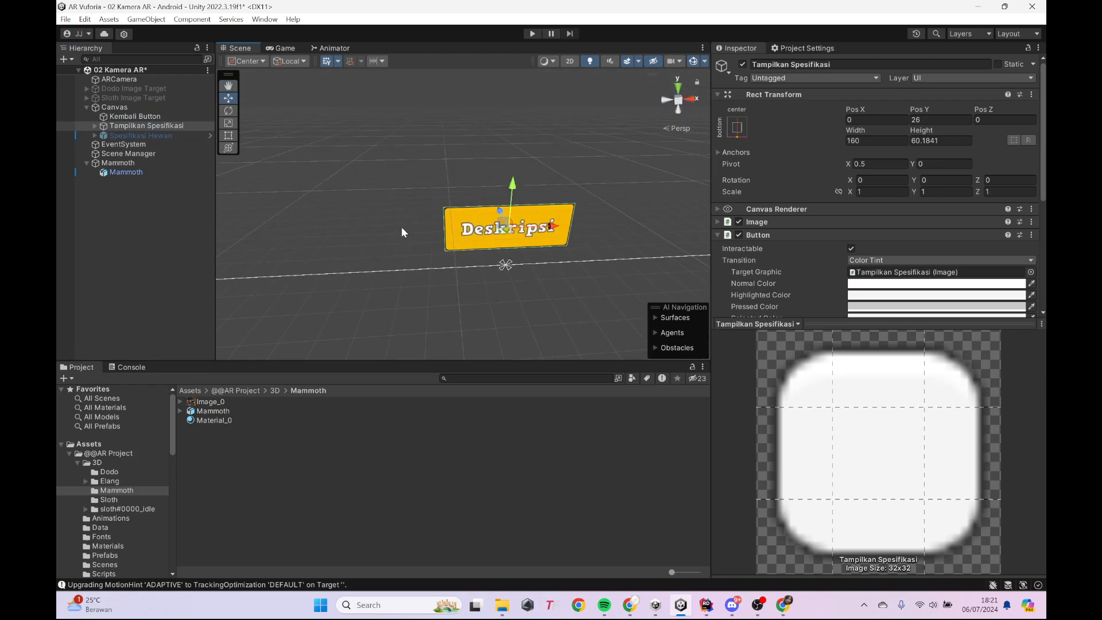
right_drag(402, 224, 408, 217)
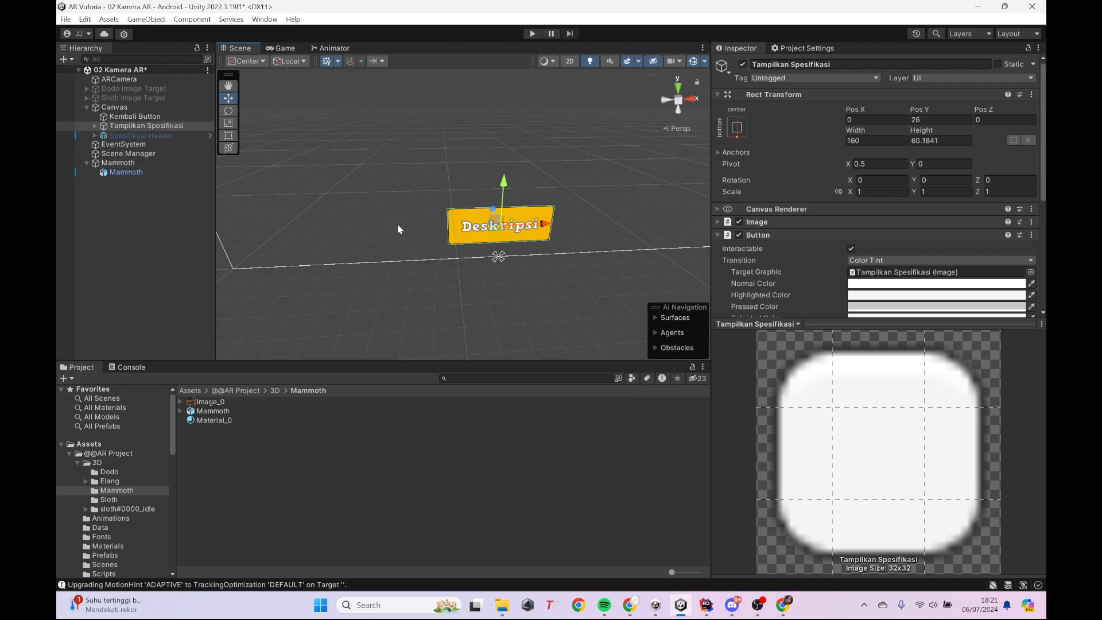
Step: Add another On Target Found event to the Mammoth image target that calls GameObject.SetActive on Tampilkan Spesifikasi with the value enabled
click(138, 163)
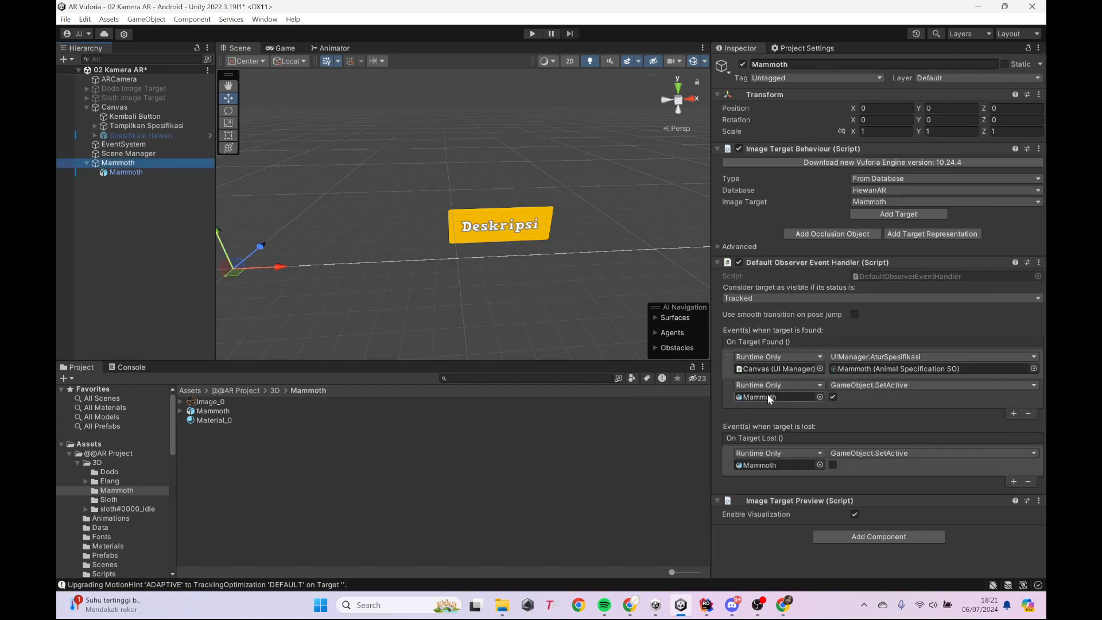
click(1013, 414)
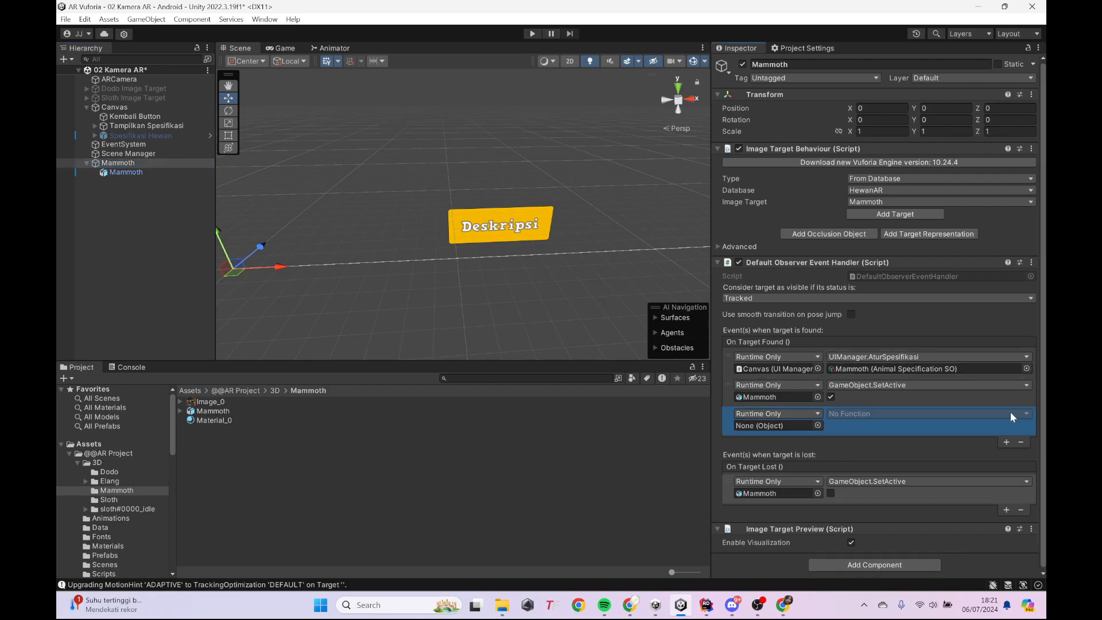
click(147, 124)
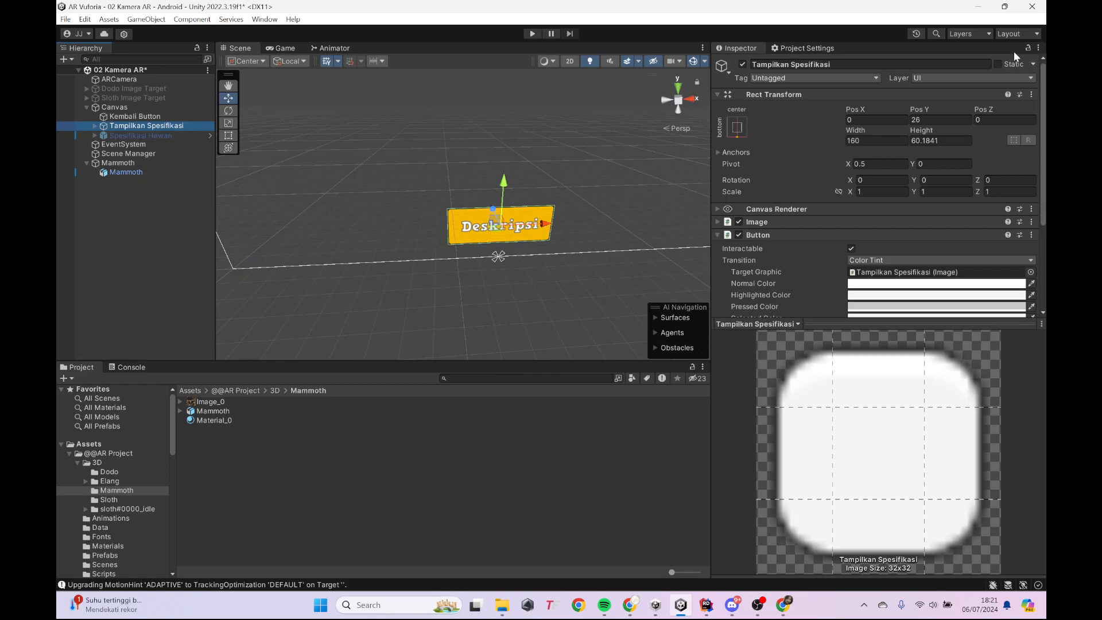
click(146, 162)
drag(146, 124, 767, 435)
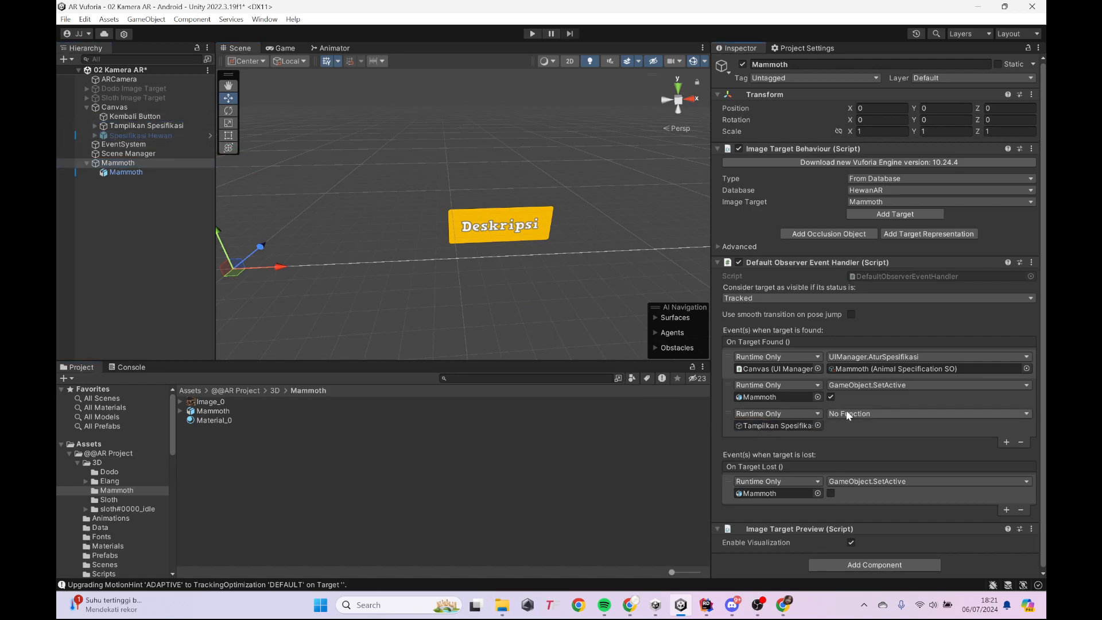
click(860, 413)
mouse_move(876, 447)
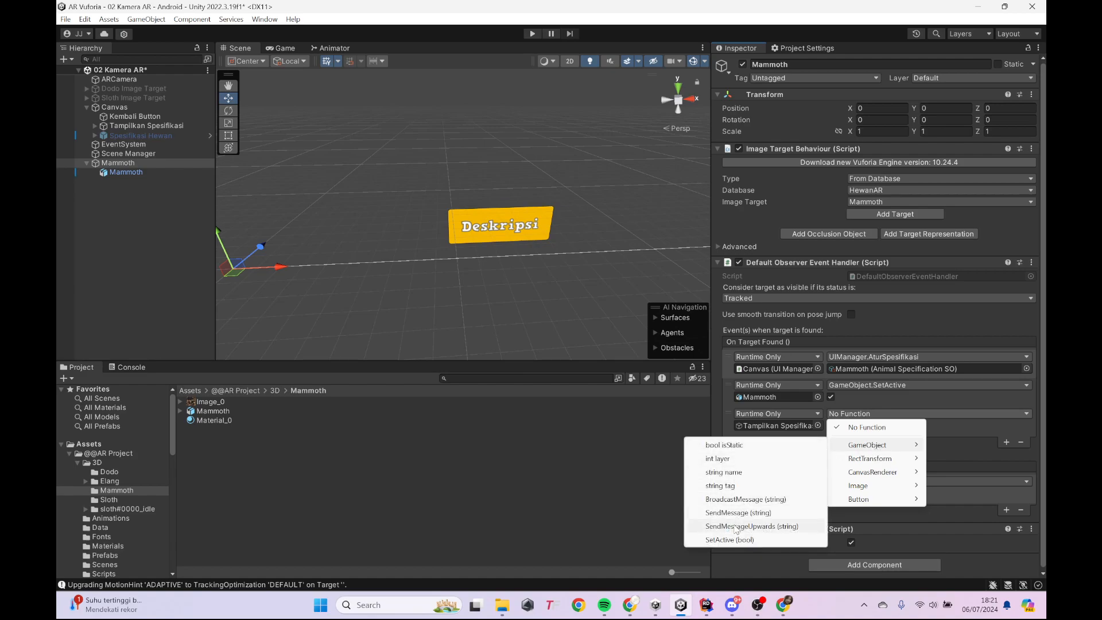
click(730, 540)
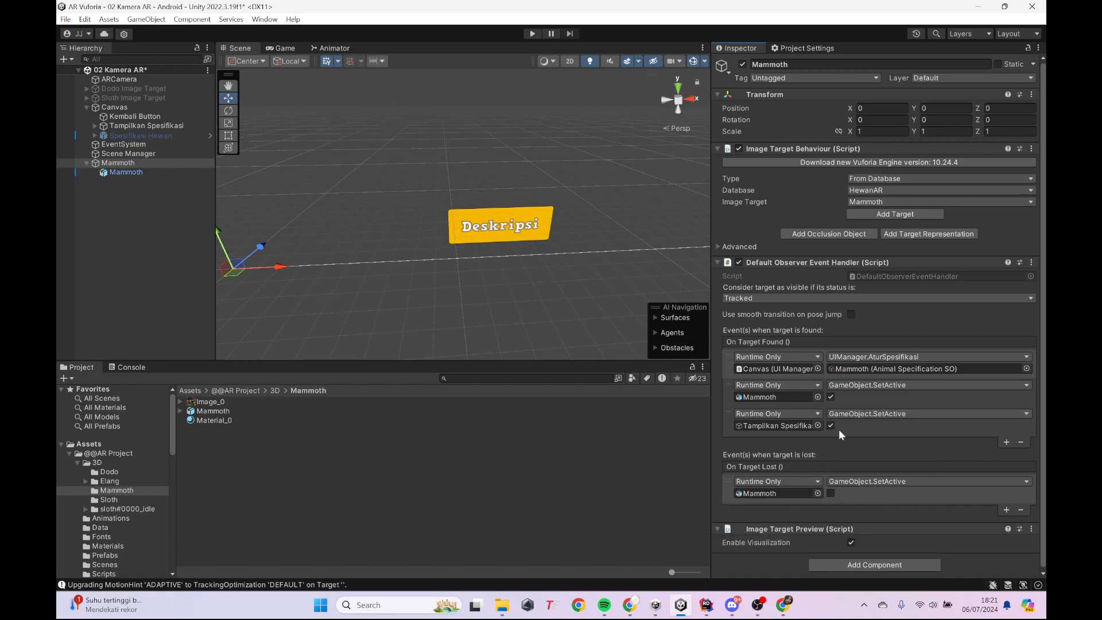
Step: Add another On Target Lost event to the Mammoth image target that calls GameObject.SetActive on Tampilkan Spesifikasi with the value disabled
click(1007, 510)
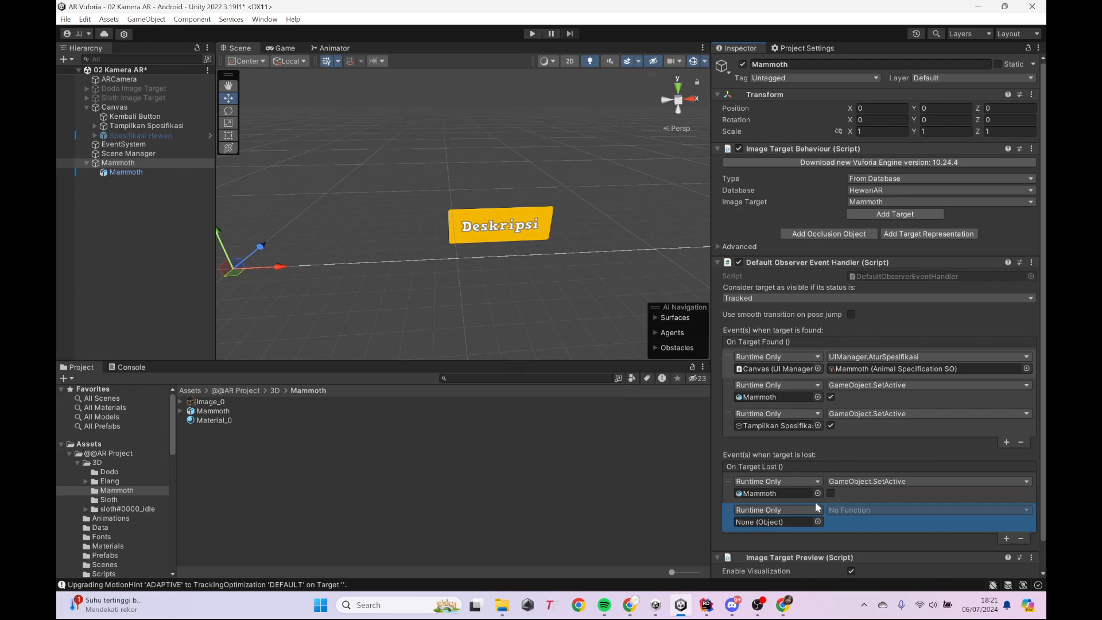
drag(140, 125, 753, 521)
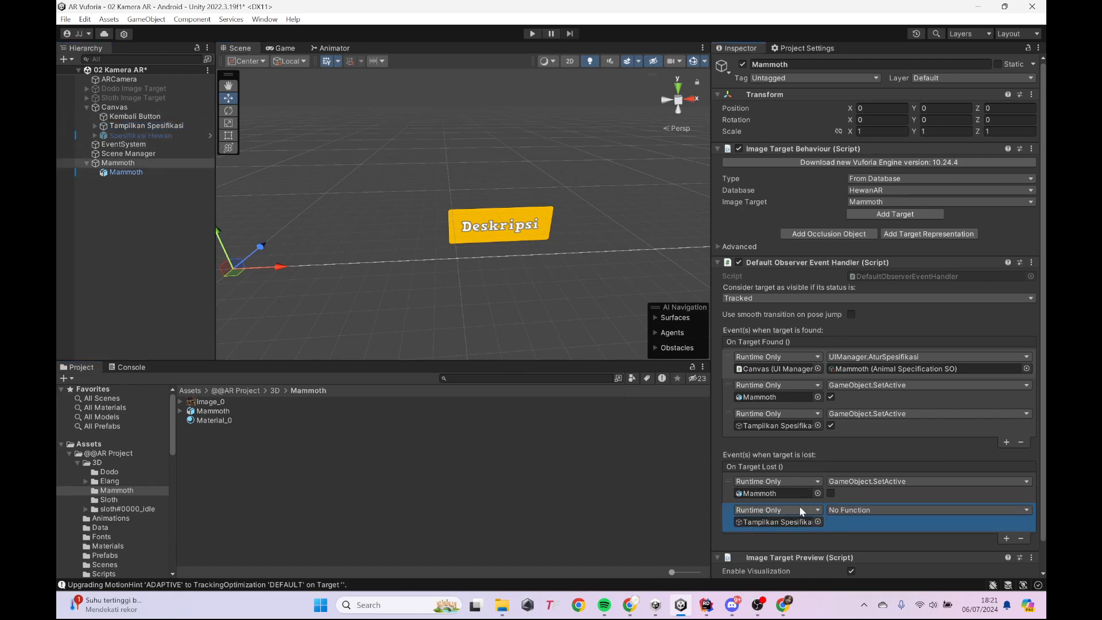
click(874, 510)
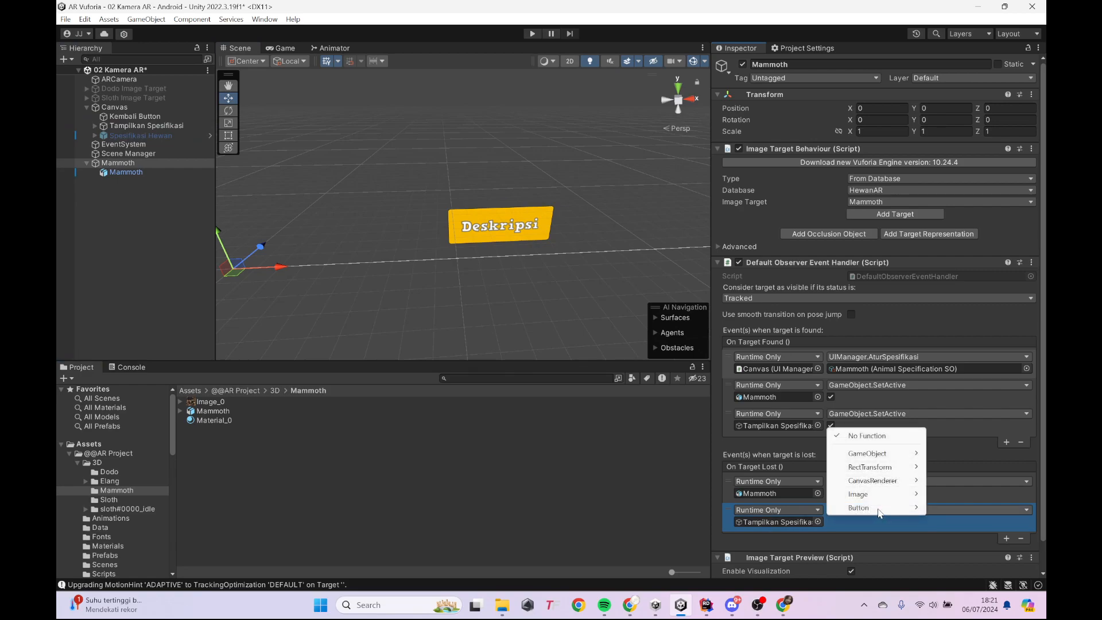
mouse_move(867, 456)
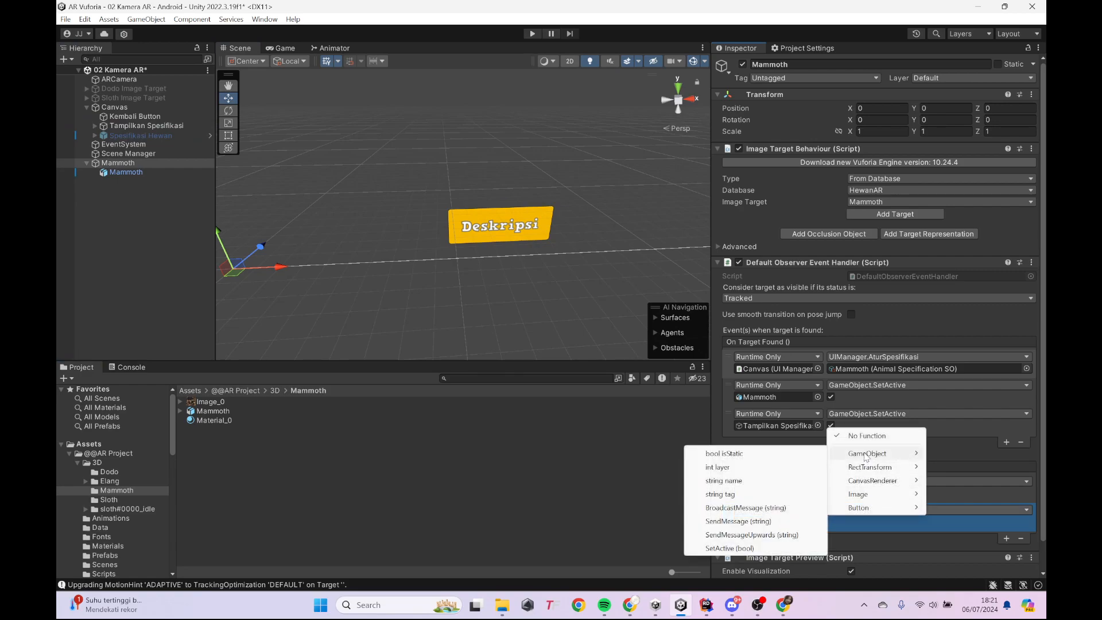
click(753, 546)
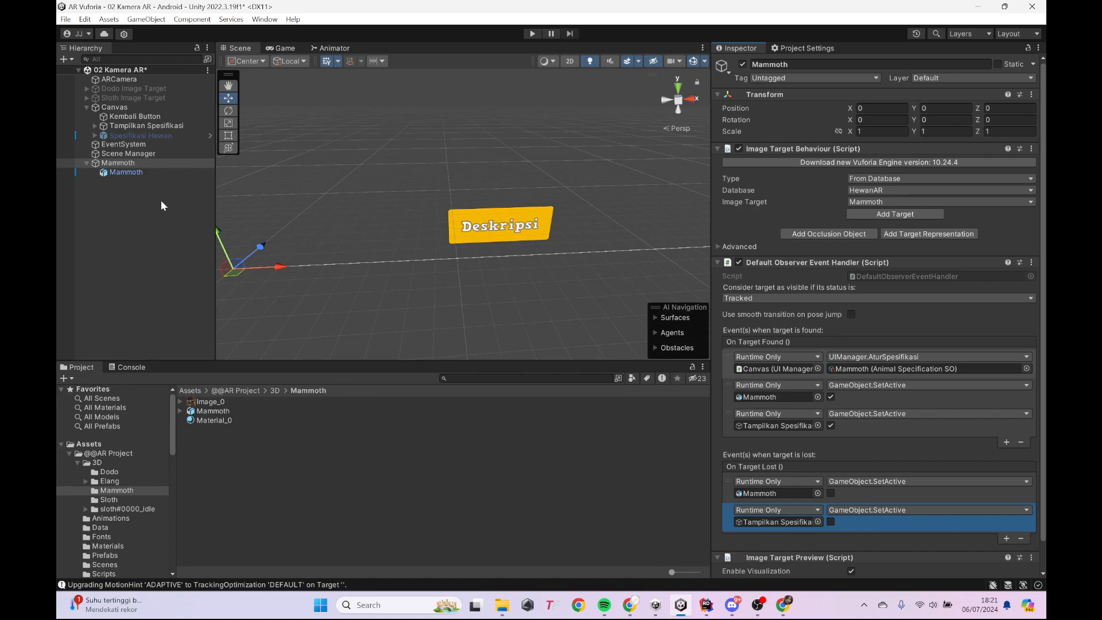
Step: Examine the whole Canvas layout in the Scene view and the Mammoth image target's found and lost event lists
scroll(447, 223, down, 4)
middle_drag(287, 249, 392, 253)
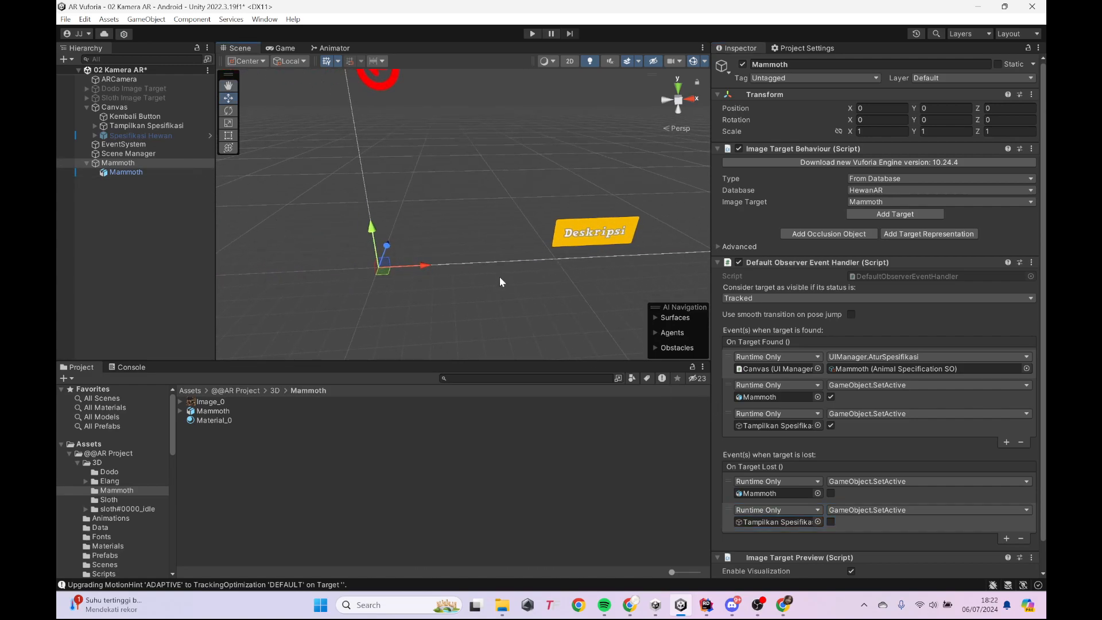
scroll(490, 265, down, 2)
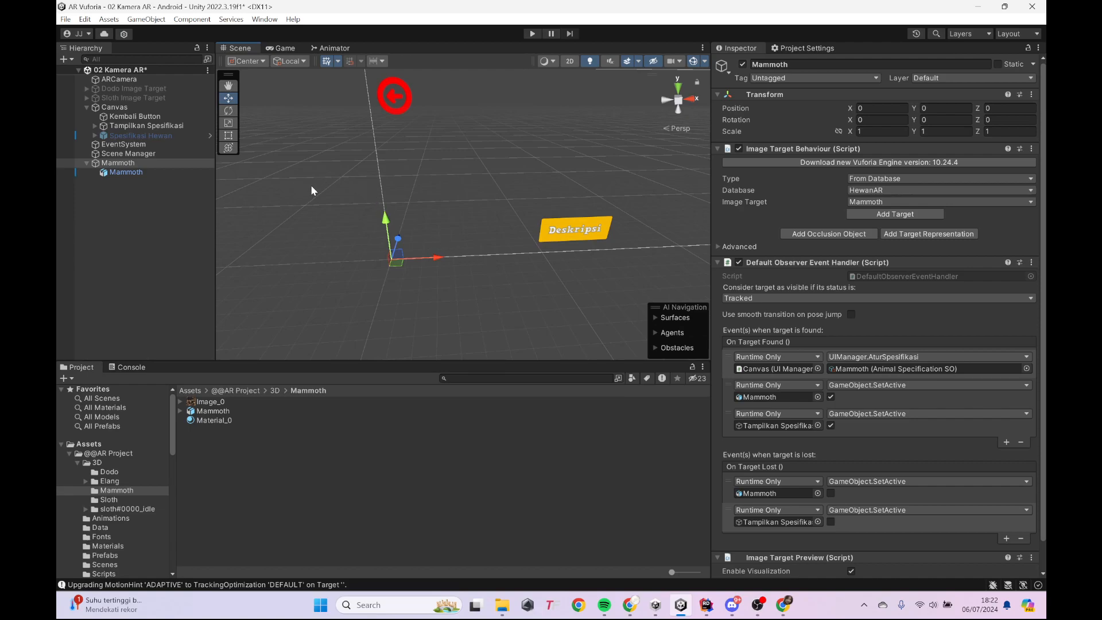
scroll(856, 395, down, 2)
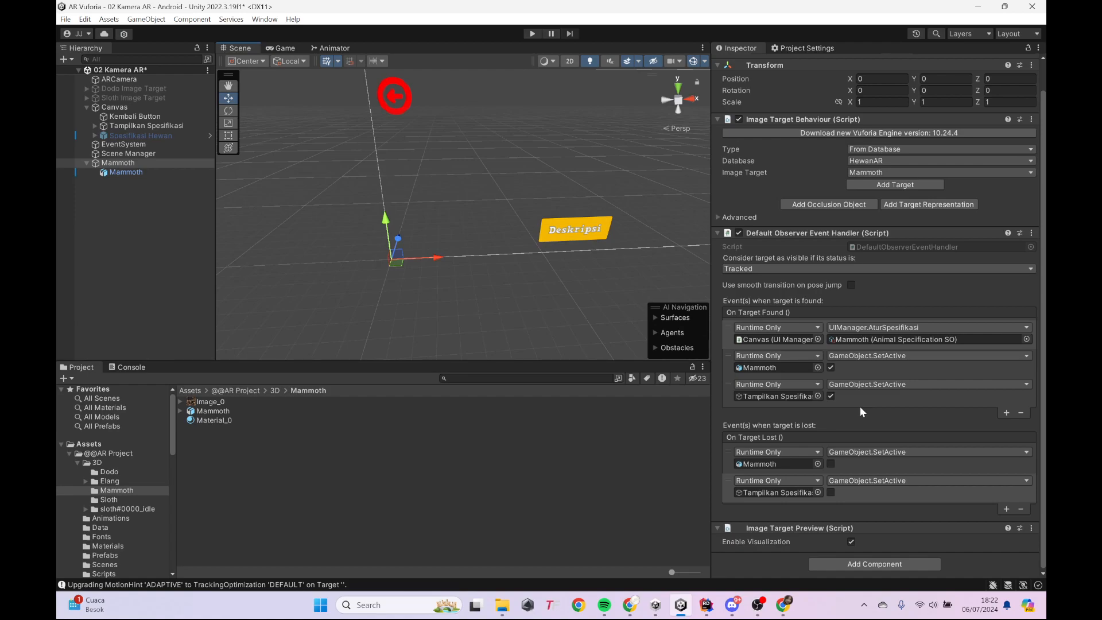
scroll(557, 238, down, 3)
mouse_move(583, 217)
middle_down()
mouse_move(500, 234)
mouse_move(506, 202)
middle_up()
mouse_move(501, 246)
middle_down()
mouse_move(500, 221)
mouse_move(490, 306)
middle_up()
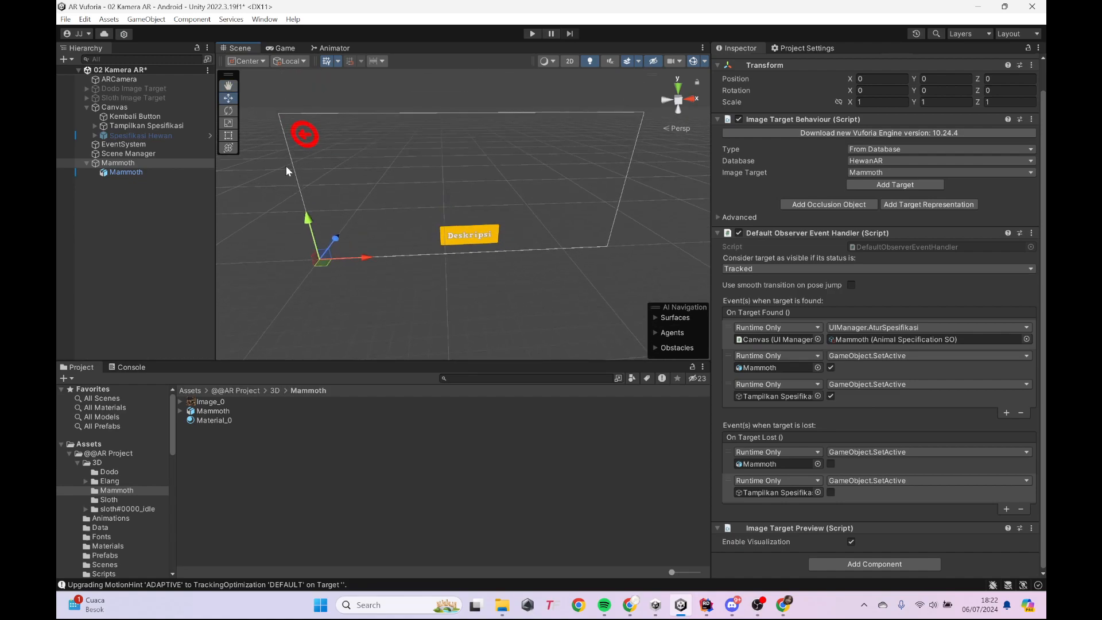